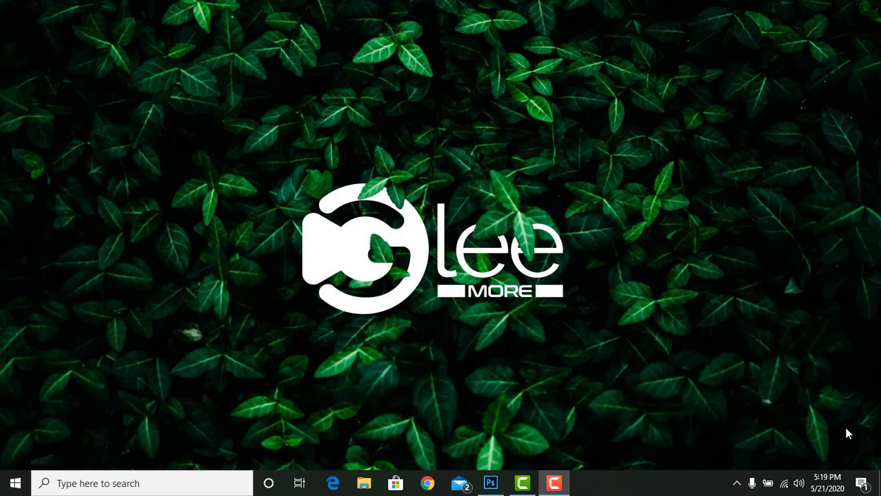
Open Pexels.jpg from the Water Color folder as a new Photoshop document.
{"action": "left_click", "coordinate": [490, 483]}
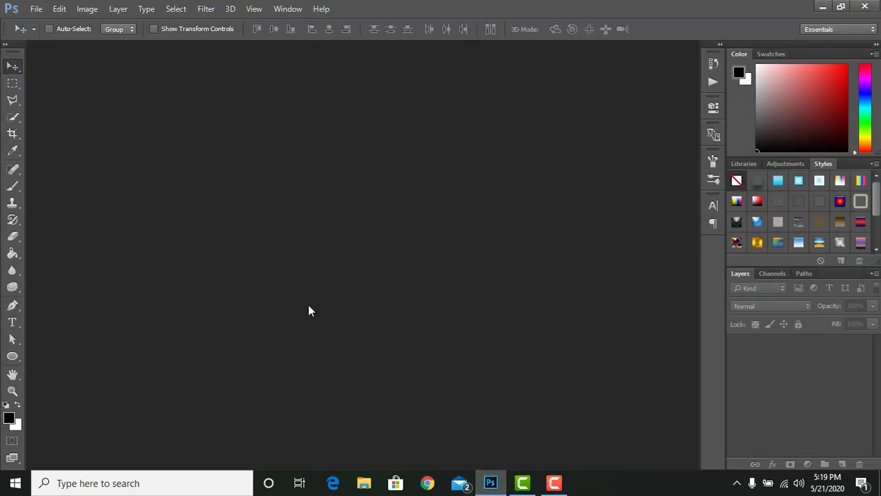
{"action": "left_click", "coordinate": [36, 9]}
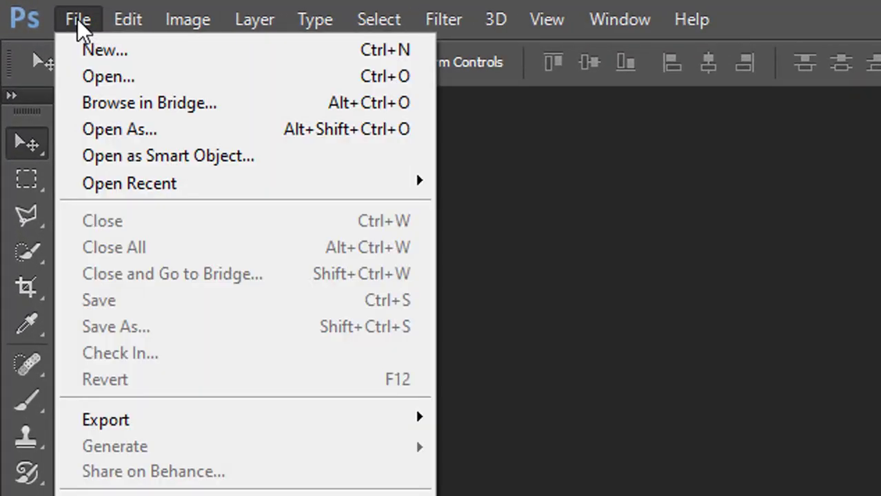
{"action": "left_click", "coordinate": [100, 75]}
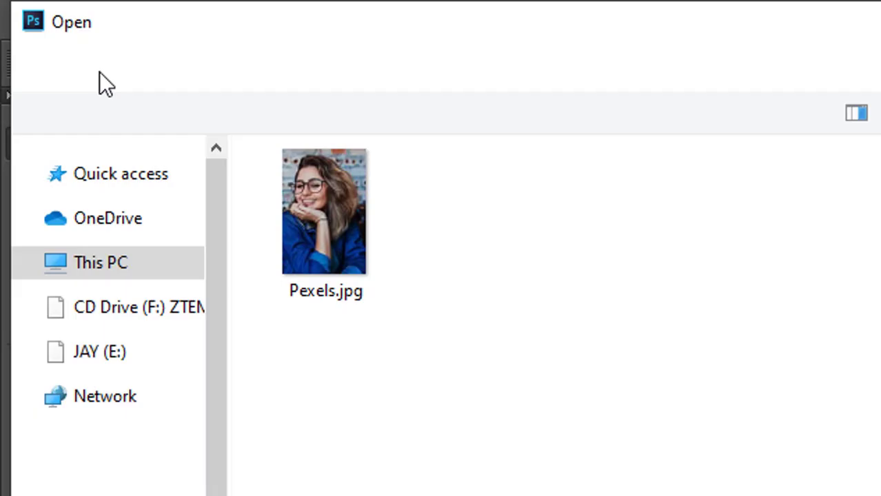
{"action": "left_click", "coordinate": [306, 231]}
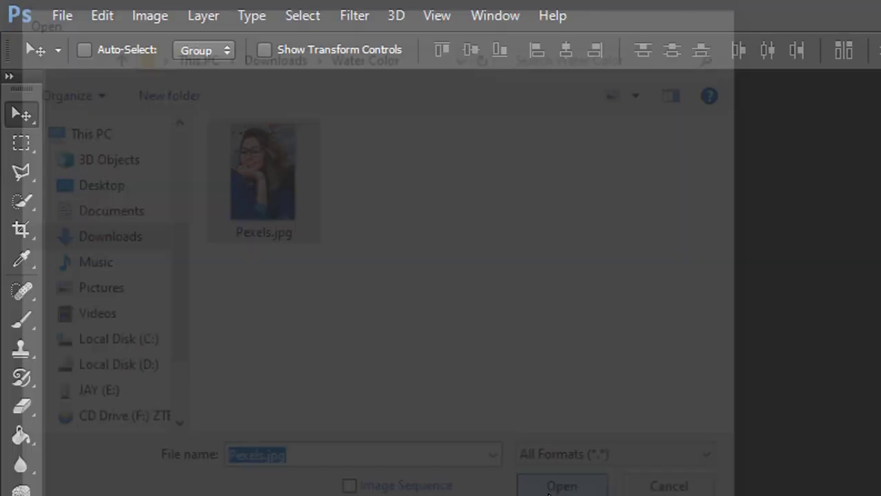
{"action": "key", "text": "Return"}
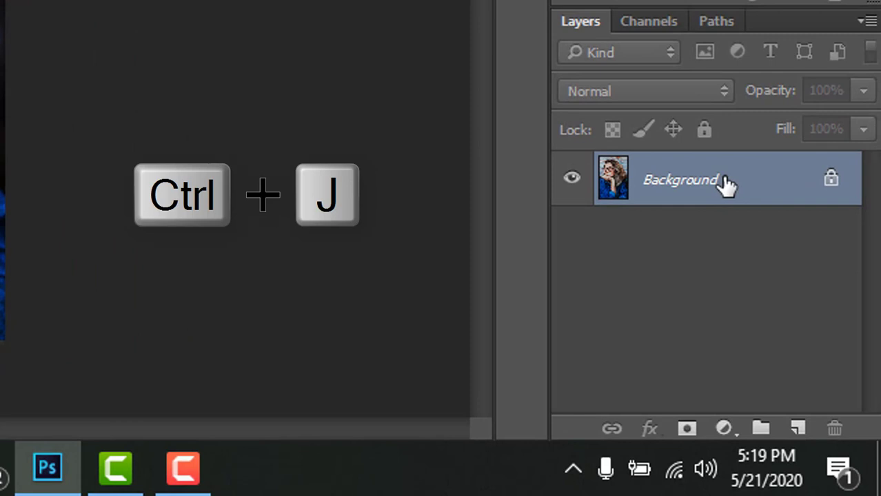
Duplicate the Background to Layer 1 and convert Layer 1 into a smart object.
{"action": "key", "text": "ctrl+j"}
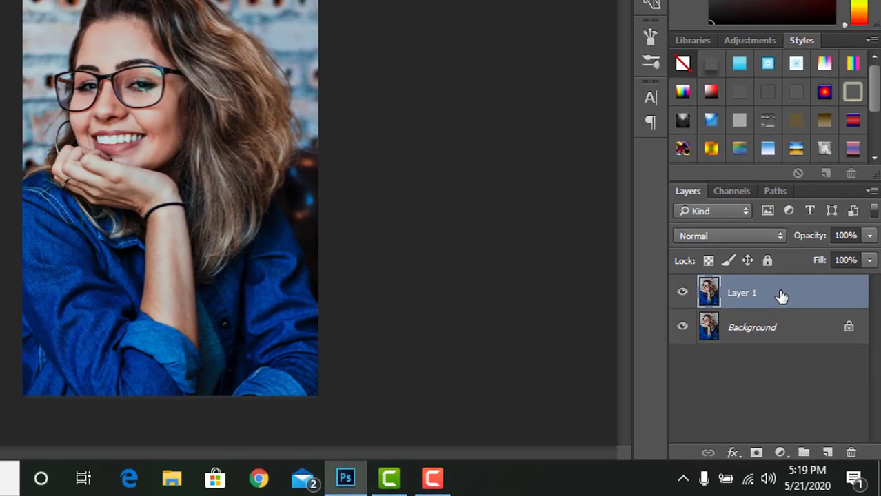
{"action": "right_click", "coordinate": [747, 295]}
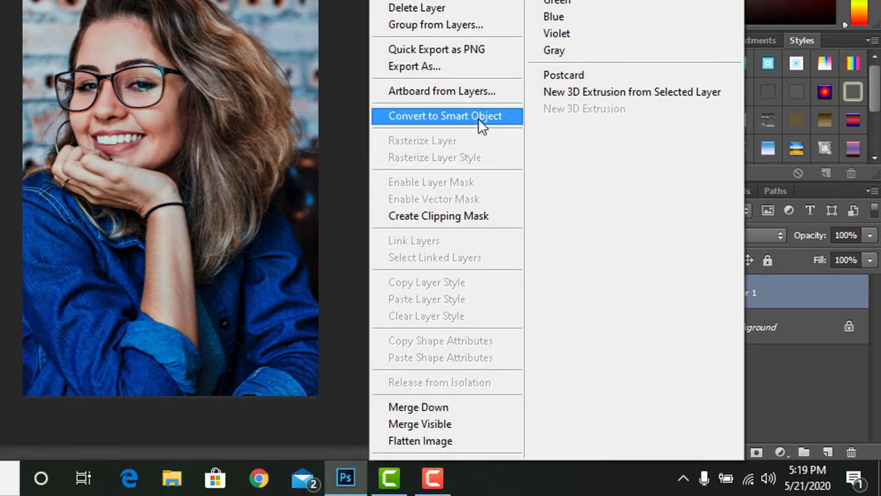
{"action": "left_click", "coordinate": [479, 121]}
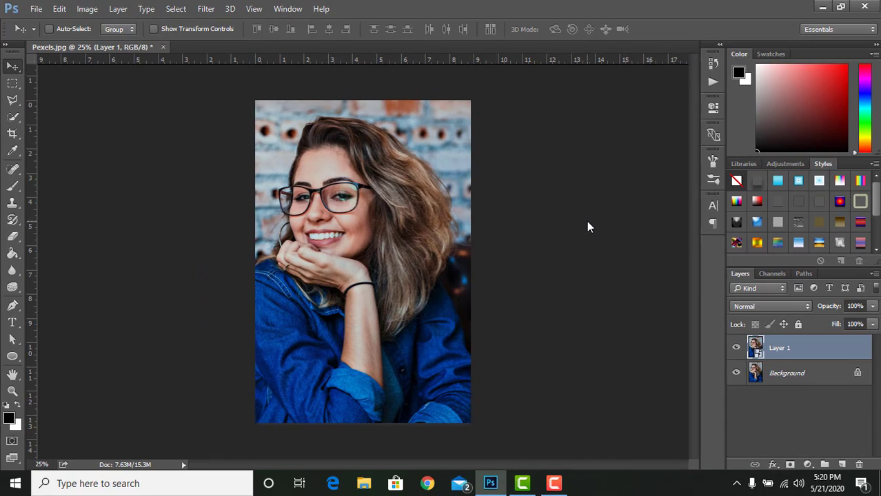
Apply a Filter Gallery Dry Brush smart filter with size 9, detail 3, texture 1.
{"action": "left_click", "coordinate": [206, 9]}
{"action": "left_click", "coordinate": [222, 60]}
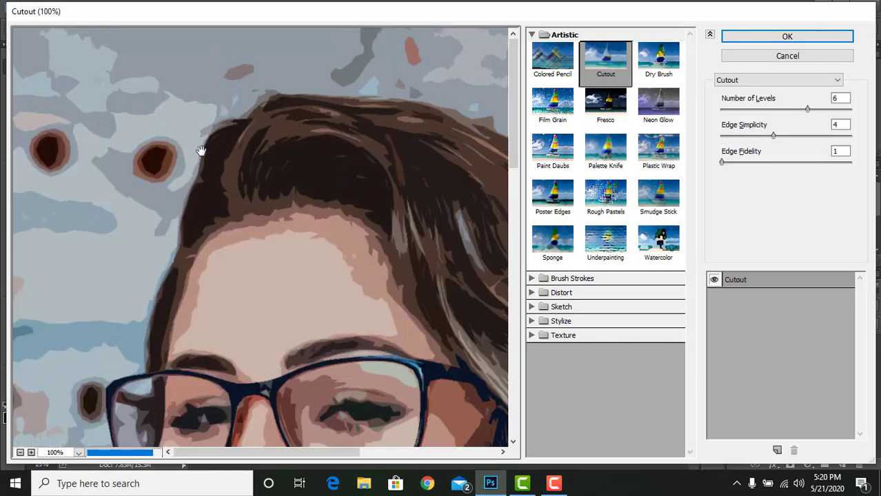
{"action": "left_click", "coordinate": [78, 452]}
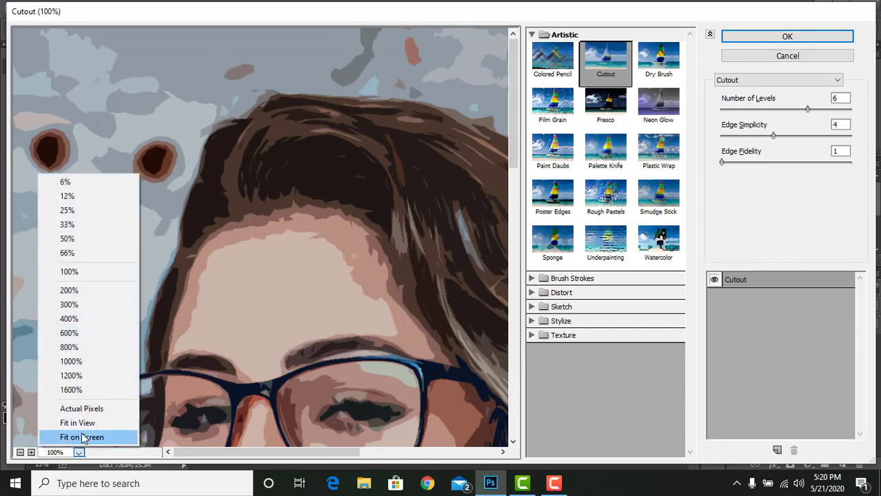
{"action": "left_click", "coordinate": [95, 439]}
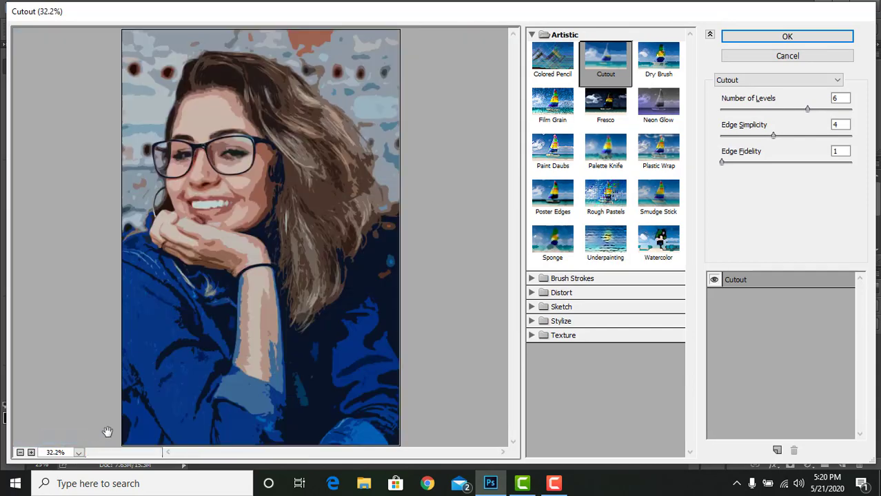
{"action": "left_click", "coordinate": [662, 69]}
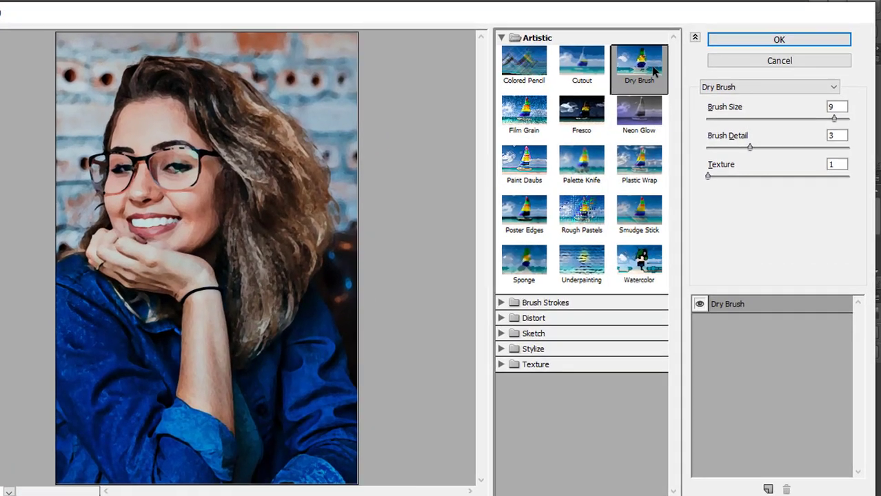
{"action": "double_click", "coordinate": [837, 107]}
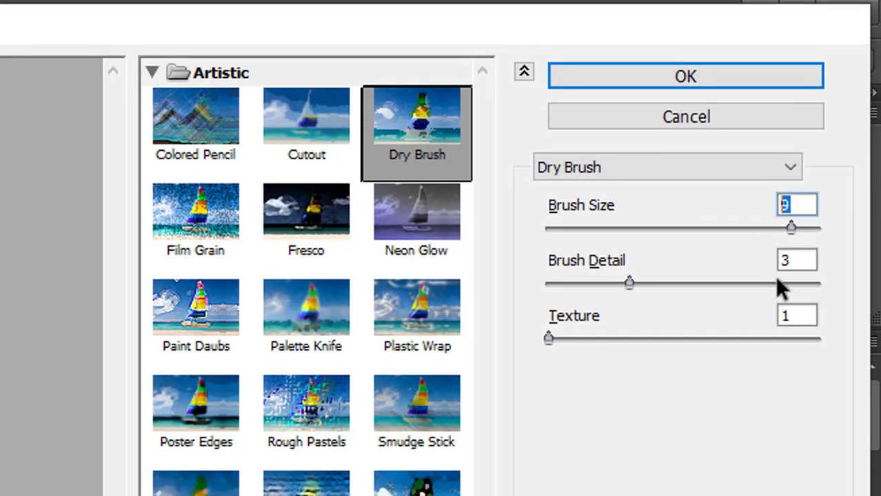
{"action": "type", "text": "9"}
{"action": "double_click", "coordinate": [797, 265]}
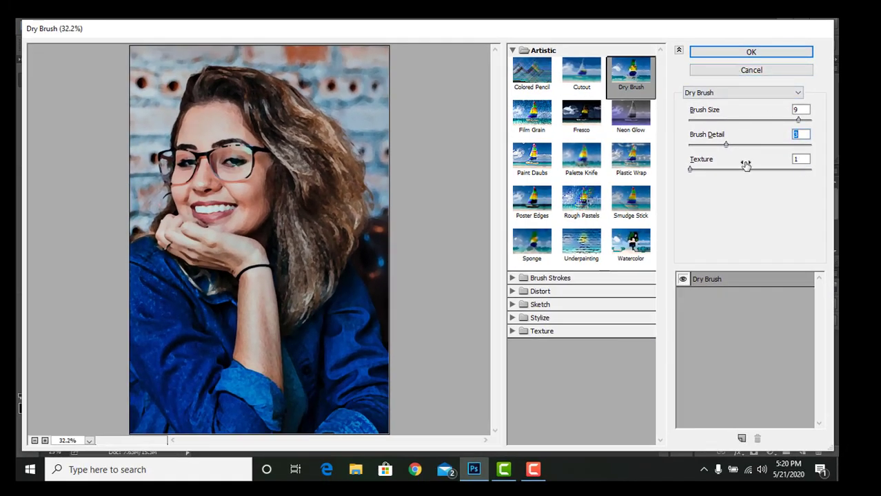
{"action": "left_click", "coordinate": [752, 53]}
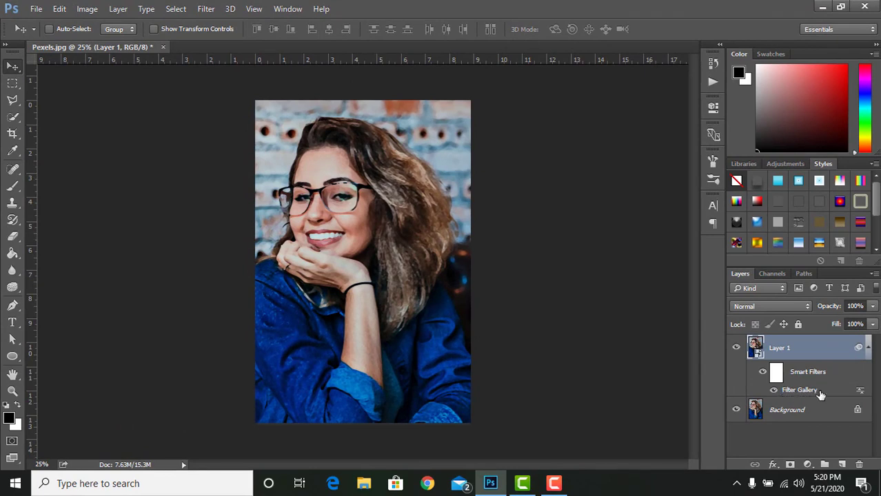
Add a Filter Gallery Cutout smart filter with 6 levels and edge simplicity 5.
{"action": "left_click", "coordinate": [206, 9]}
{"action": "left_click", "coordinate": [217, 59]}
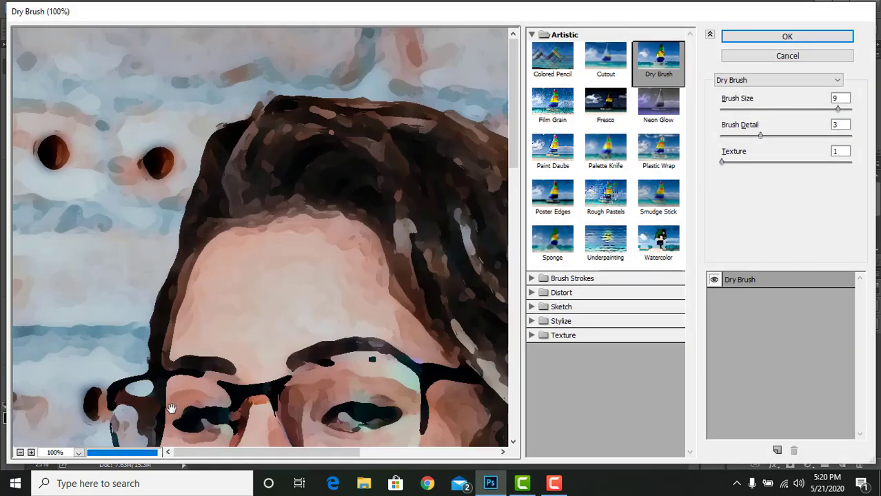
{"action": "left_click", "coordinate": [79, 453]}
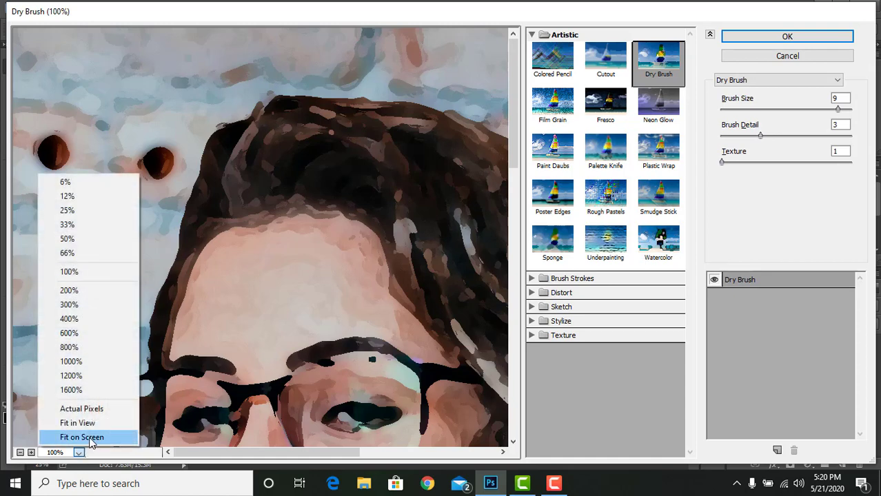
{"action": "left_click", "coordinate": [86, 438]}
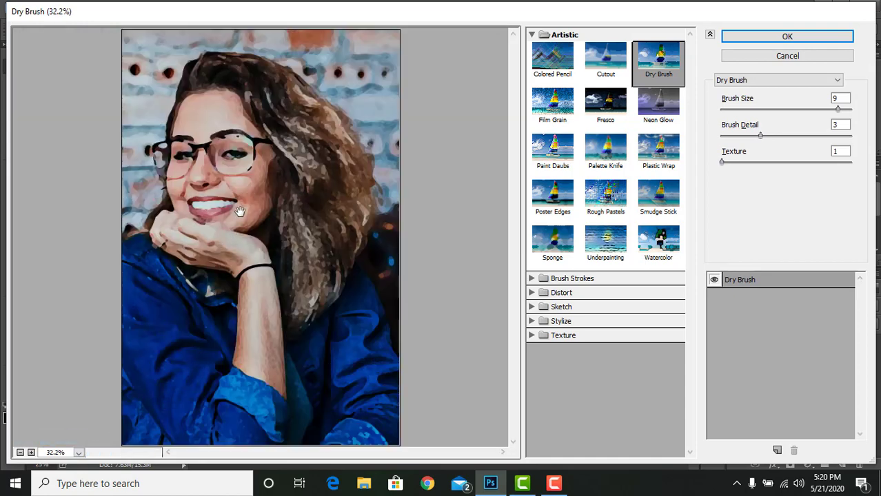
{"action": "left_click", "coordinate": [605, 65]}
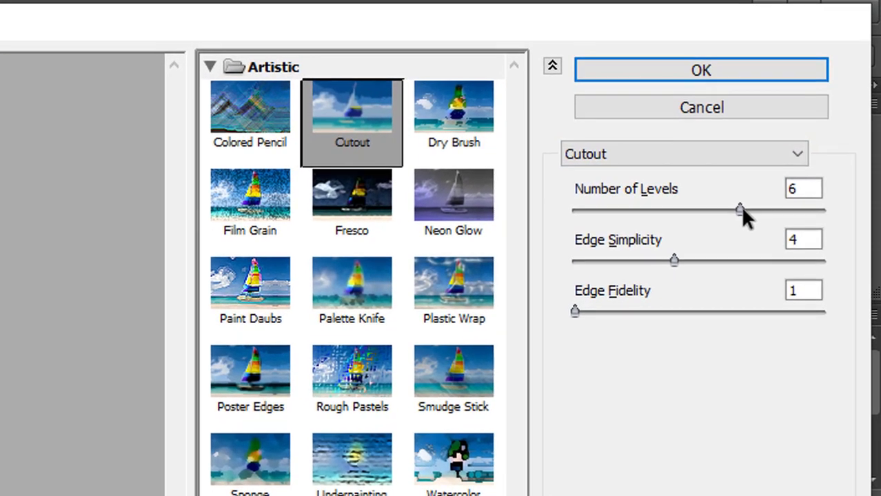
{"action": "left_click_drag", "start_coordinate": [739, 206], "coordinate": [726, 208]}
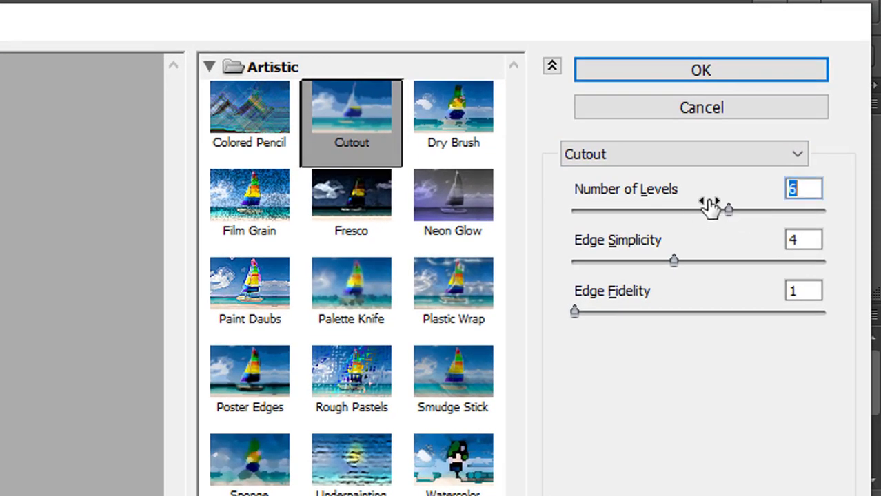
{"action": "left_click", "coordinate": [724, 210]}
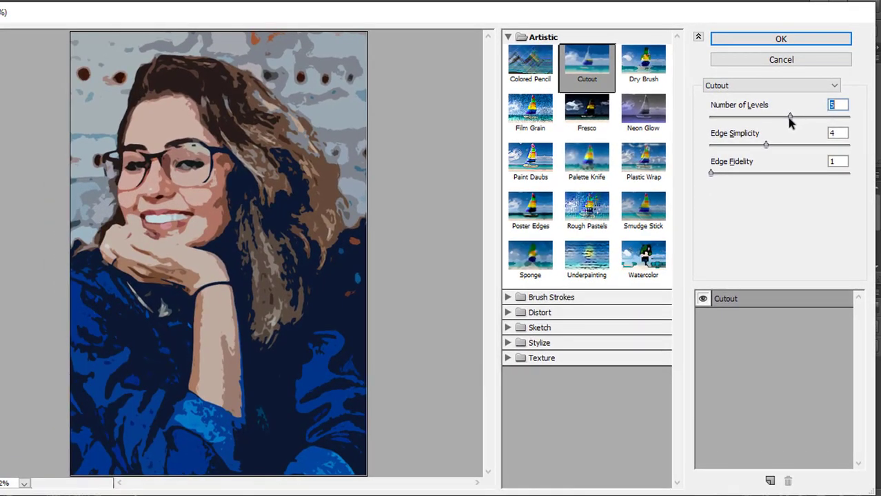
{"action": "left_click", "coordinate": [791, 119]}
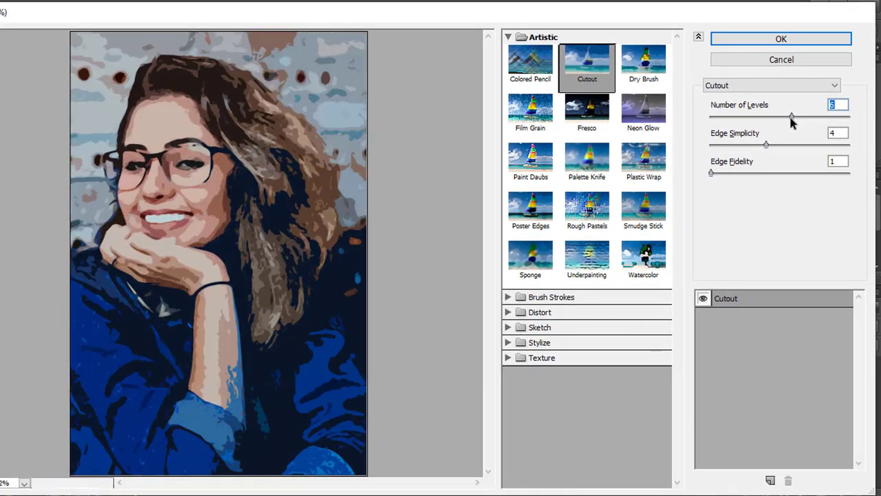
{"action": "left_click", "coordinate": [773, 146]}
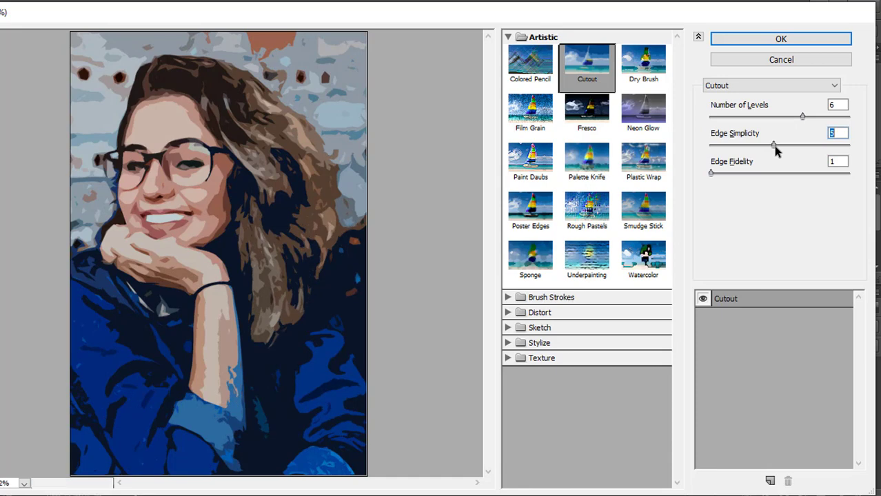
{"action": "left_click", "coordinate": [778, 40]}
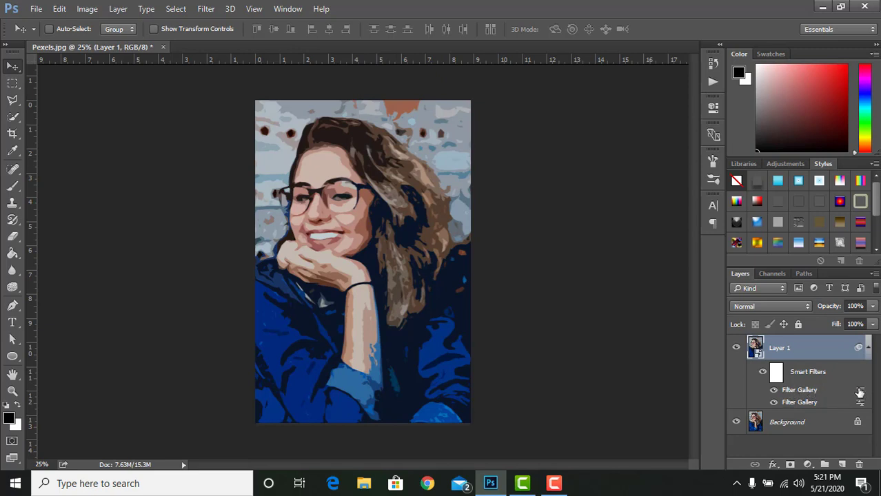
Set the Cutout filter's blending to Pin Light mode at 100% opacity.
{"action": "double_click", "coordinate": [860, 391]}
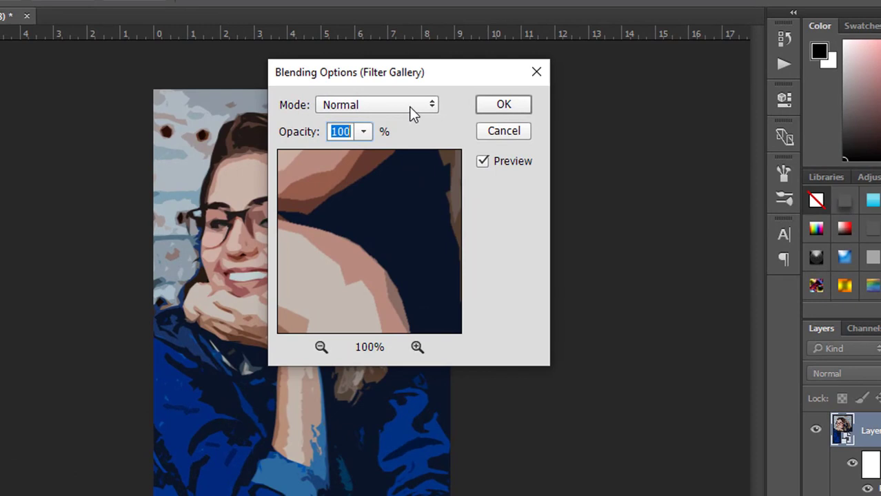
{"action": "left_click", "coordinate": [411, 110]}
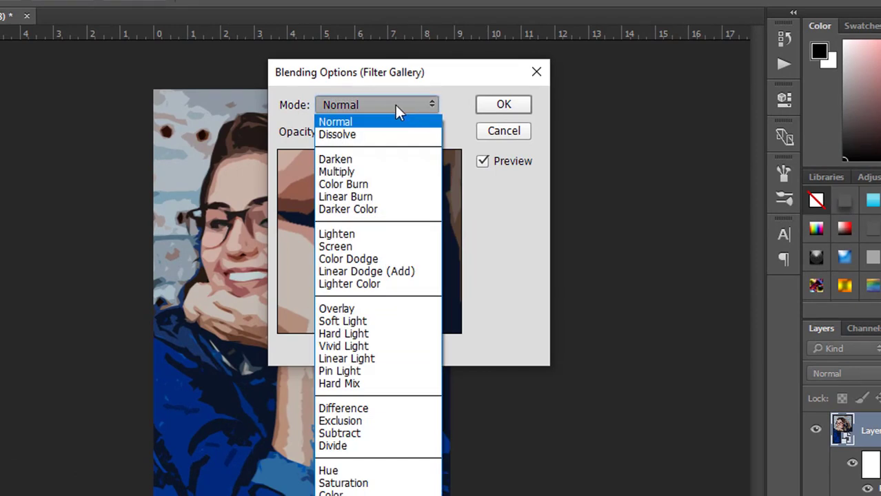
{"action": "left_click", "coordinate": [338, 371]}
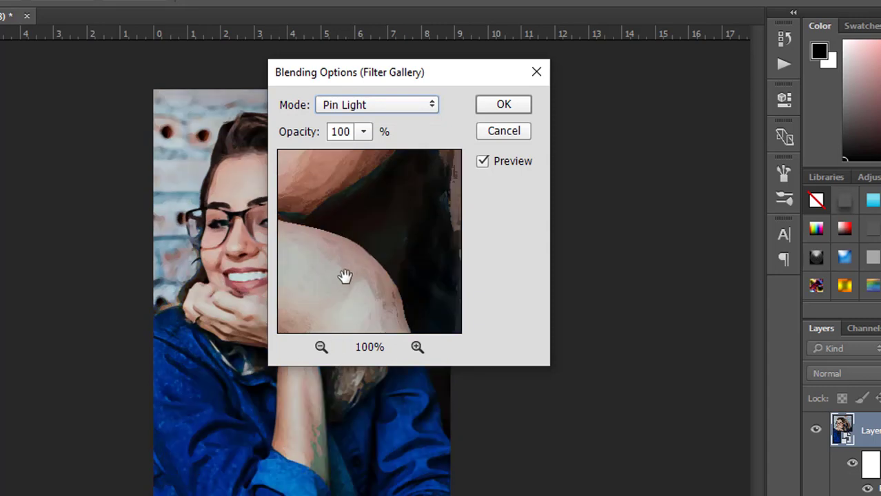
{"action": "mouse_move", "coordinate": [362, 189]}
{"action": "left_mouse_down"}
{"action": "mouse_move", "coordinate": [379, 239]}
{"action": "mouse_move", "coordinate": [346, 221]}
{"action": "mouse_move", "coordinate": [349, 299]}
{"action": "mouse_move", "coordinate": [344, 214]}
{"action": "left_mouse_up"}
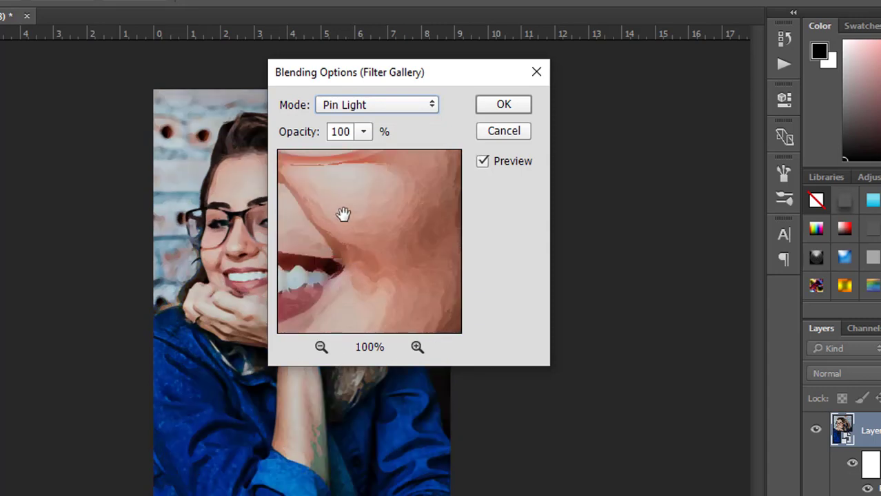
{"action": "left_click", "coordinate": [514, 107]}
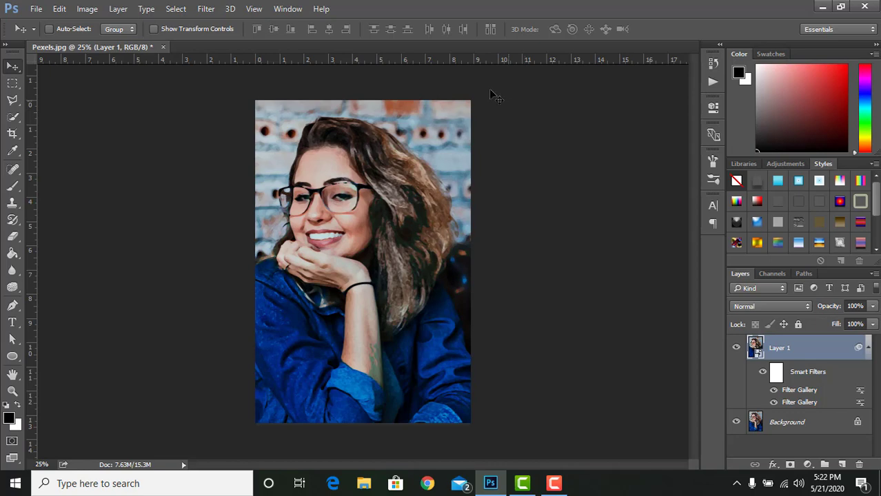
Start a Smart Blur on Layer 1, entering radius 7 and threshold 4.5.
{"action": "left_click", "coordinate": [205, 9]}
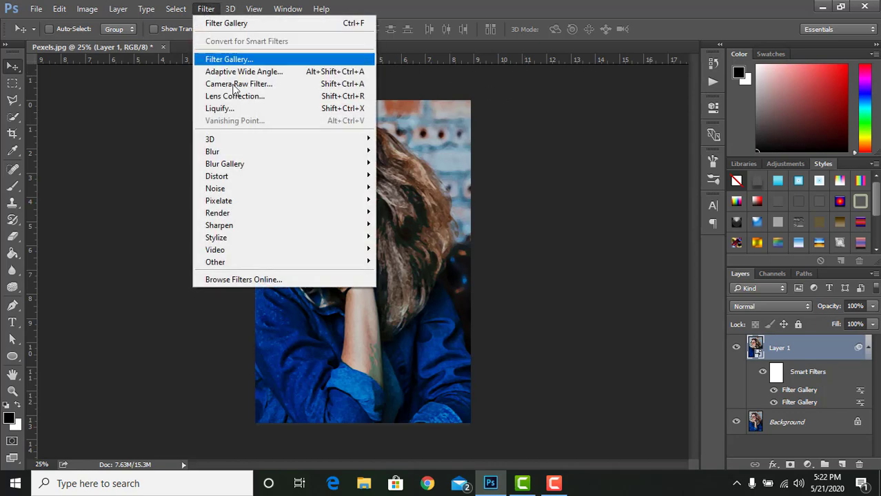
{"action": "mouse_move", "coordinate": [66, 185]}
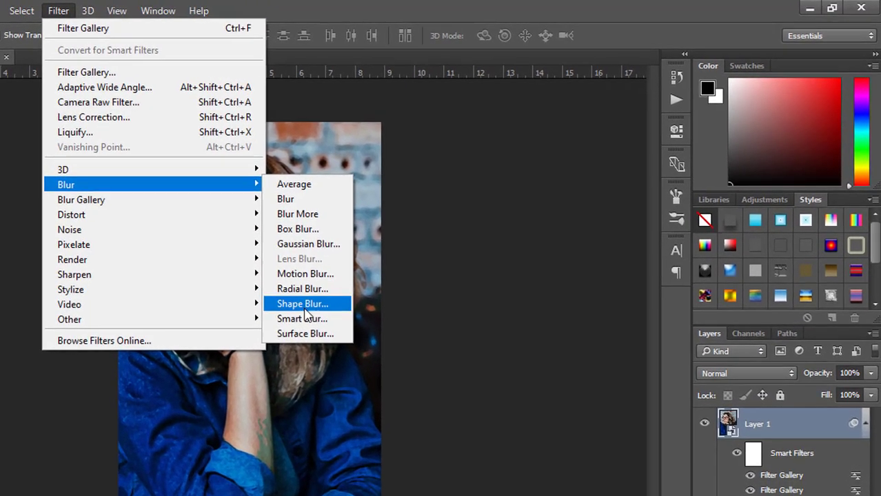
{"action": "left_click", "coordinate": [366, 284]}
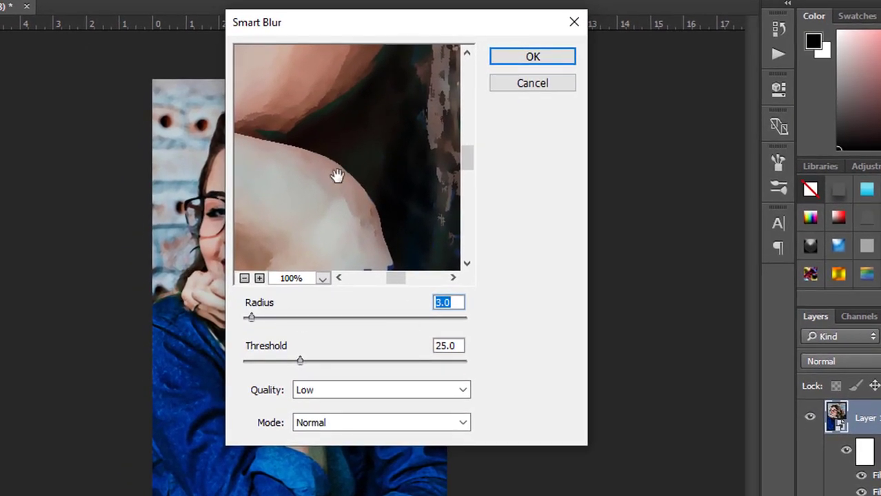
{"action": "left_click_drag", "start_coordinate": [335, 177], "coordinate": [353, 217]}
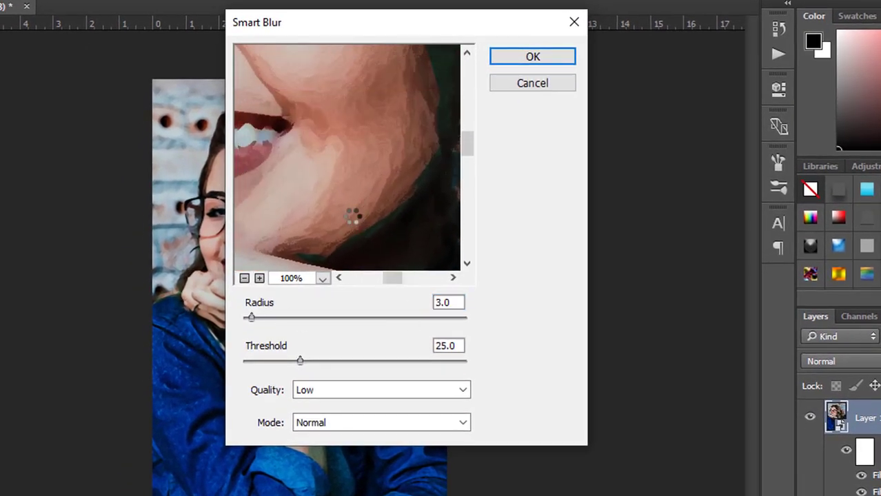
{"action": "double_click", "coordinate": [439, 304]}
{"action": "type", "text": "7"}
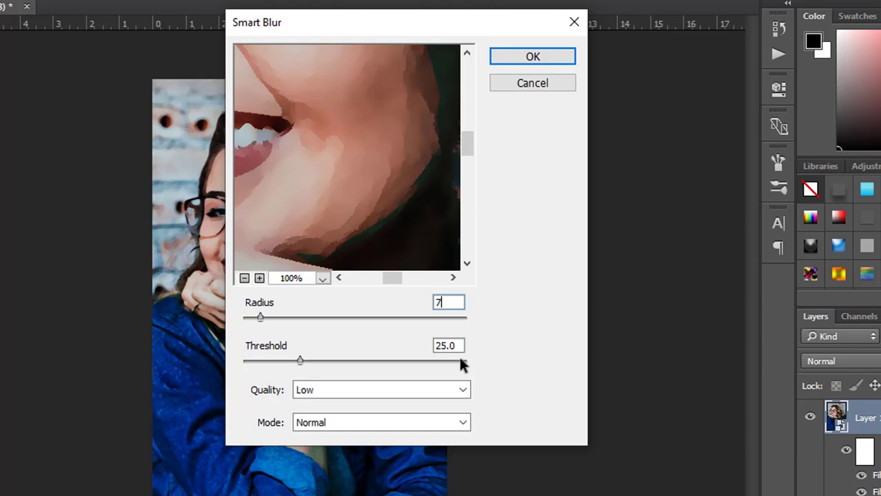
{"action": "key", "text": "Tab"}
{"action": "type", "text": "4."}
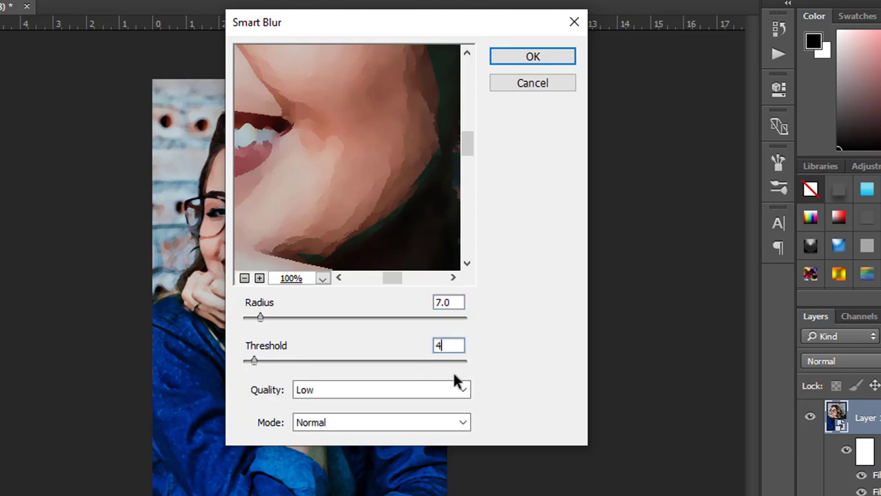
{"action": "type", "text": "5"}
Tune the Smart Blur to about radius 54.7 and threshold 12.6, then apply it.
{"action": "left_click", "coordinate": [460, 305]}
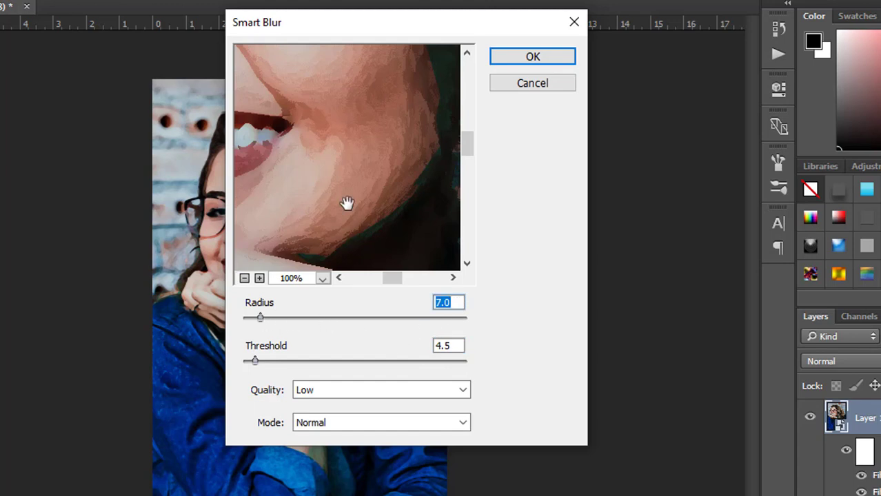
{"action": "left_click_drag", "start_coordinate": [348, 201], "coordinate": [372, 213]}
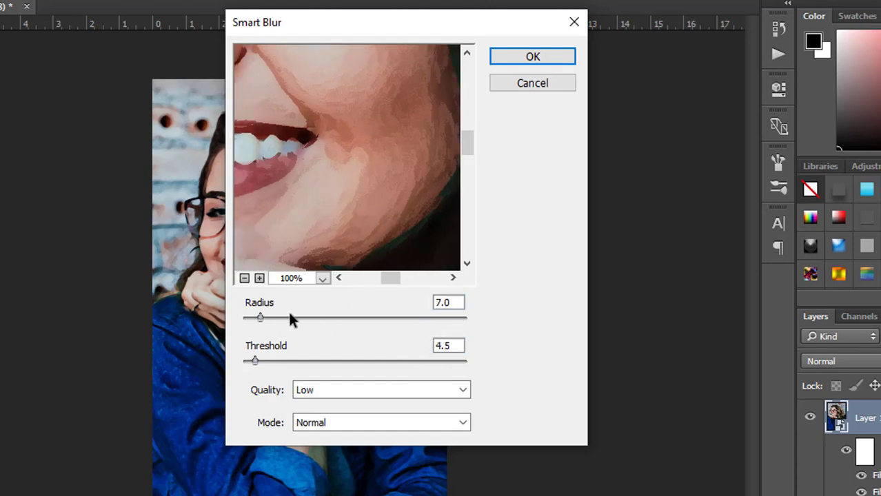
{"action": "left_click_drag", "start_coordinate": [261, 318], "coordinate": [393, 318]}
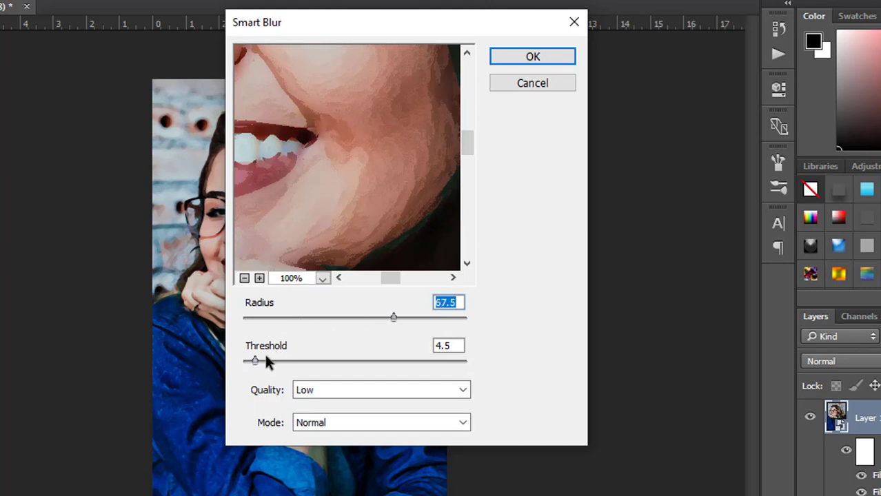
{"action": "mouse_move", "coordinate": [255, 361]}
{"action": "left_mouse_down"}
{"action": "mouse_move", "coordinate": [374, 361]}
{"action": "mouse_move", "coordinate": [352, 359]}
{"action": "left_mouse_up"}
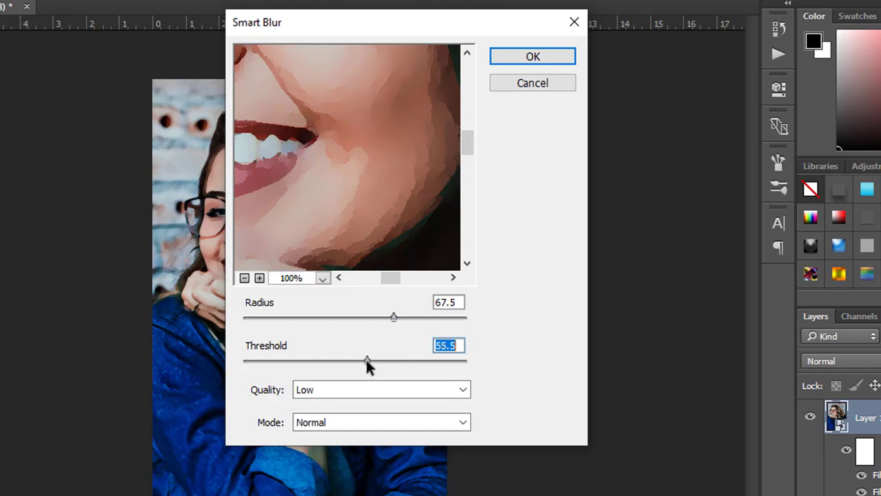
{"action": "left_click_drag", "start_coordinate": [373, 359], "coordinate": [424, 360]}
{"action": "left_click_drag", "start_coordinate": [349, 181], "coordinate": [411, 257]}
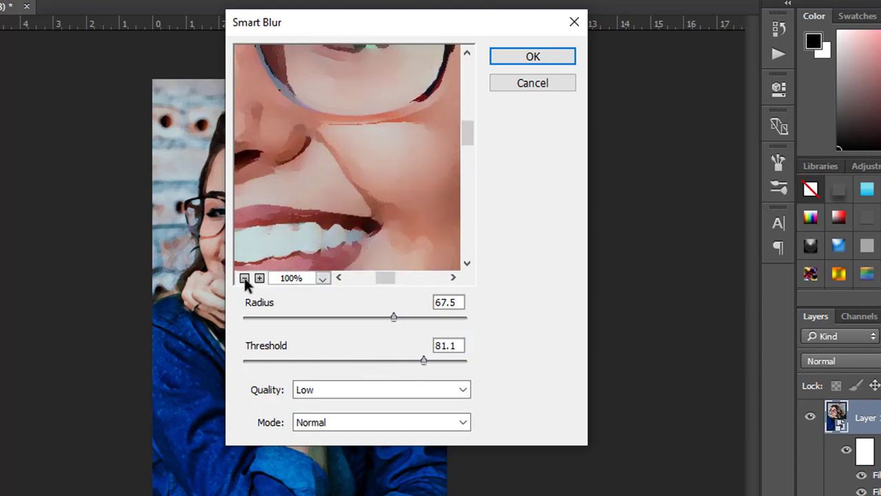
{"action": "left_click", "coordinate": [244, 278]}
{"action": "left_click", "coordinate": [244, 278]}
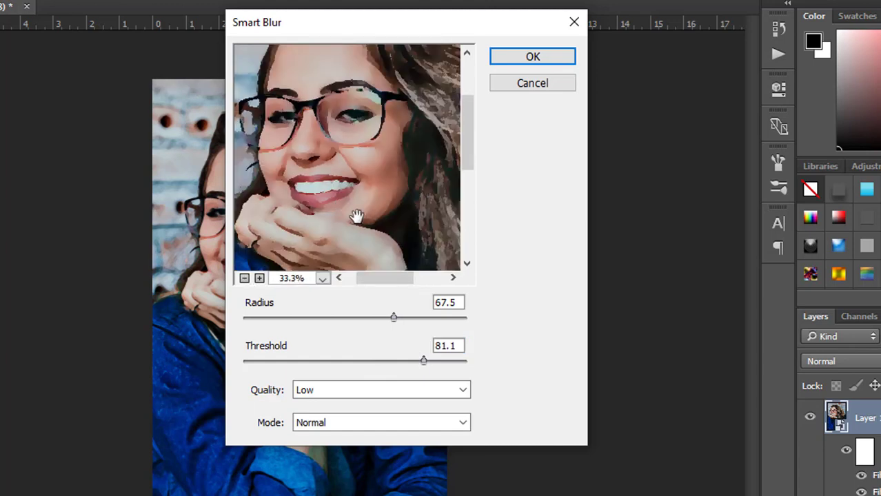
{"action": "left_click_drag", "start_coordinate": [422, 361], "coordinate": [311, 350]}
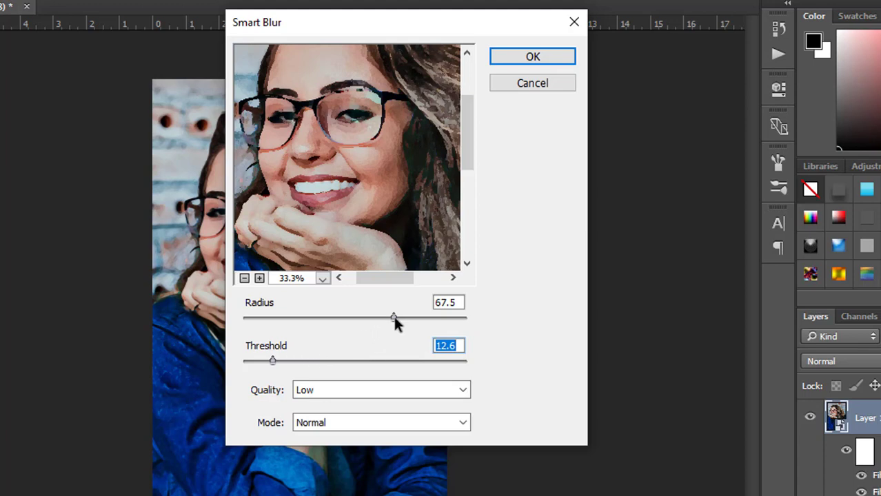
{"action": "left_click_drag", "start_coordinate": [393, 318], "coordinate": [366, 318]}
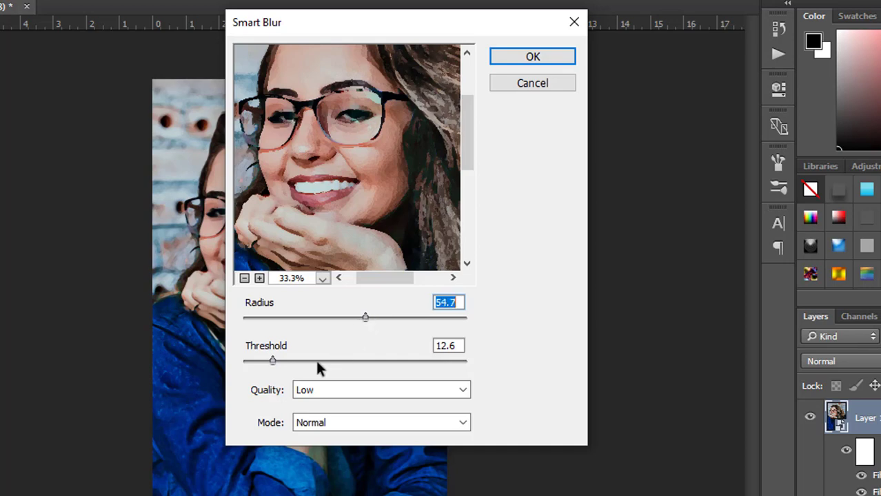
{"action": "left_click", "coordinate": [532, 88]}
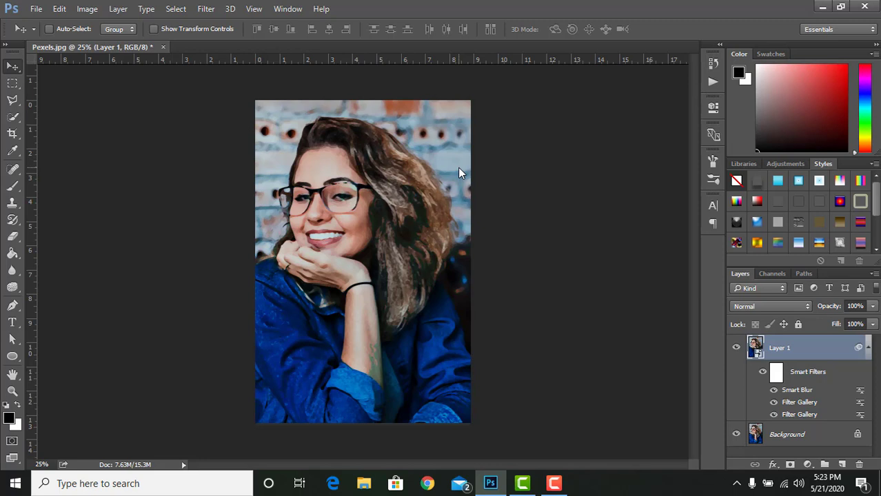
Blend the Smart Blur filter in Screen mode at 40% opacity.
{"action": "double_click", "coordinate": [861, 392]}
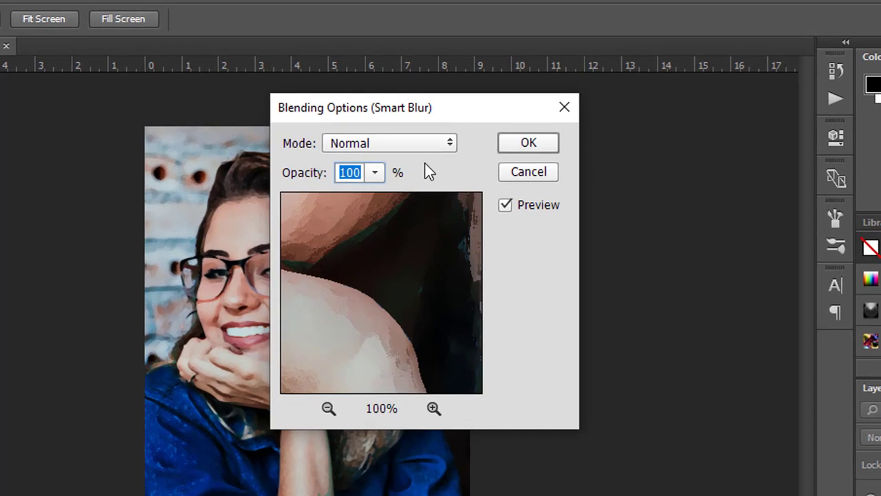
{"action": "left_click", "coordinate": [424, 136]}
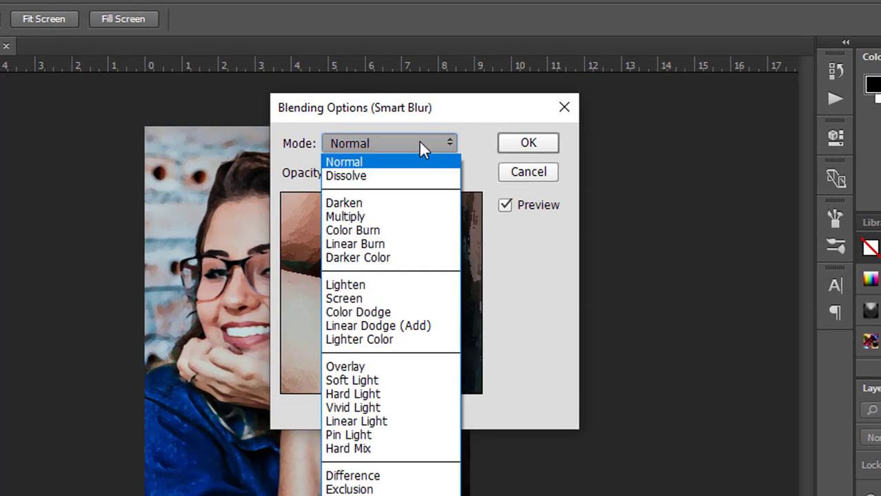
{"action": "left_click", "coordinate": [358, 298]}
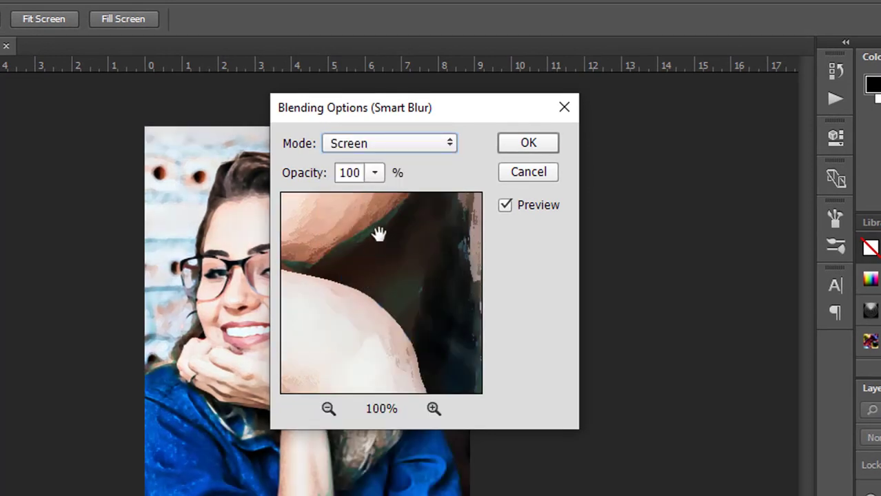
{"action": "left_click", "coordinate": [381, 177]}
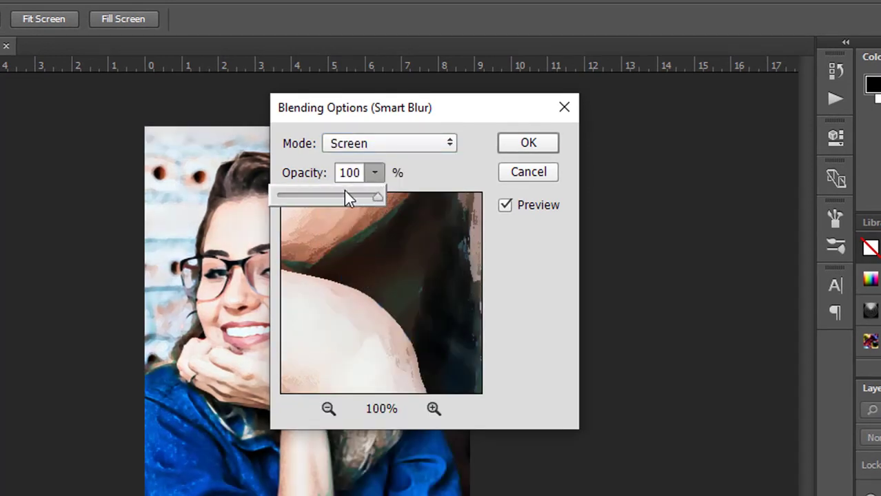
{"action": "left_click_drag", "start_coordinate": [345, 192], "coordinate": [318, 196]}
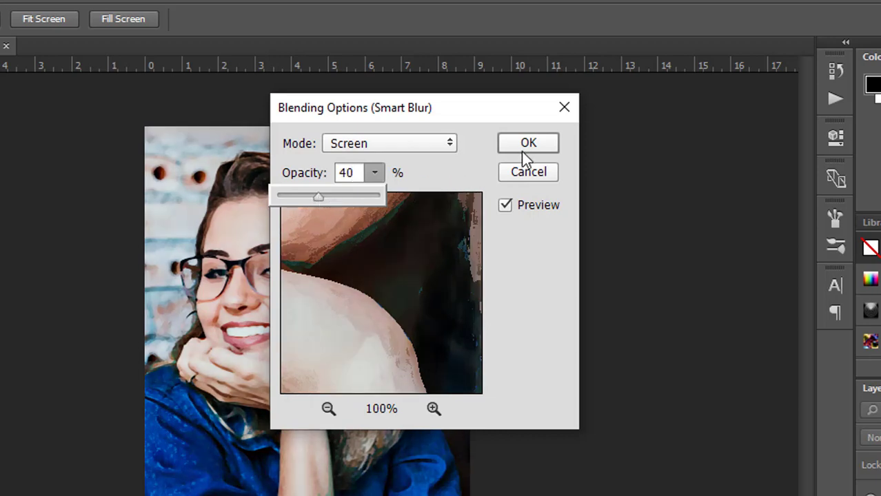
{"action": "left_click_drag", "start_coordinate": [415, 124], "coordinate": [550, 128]}
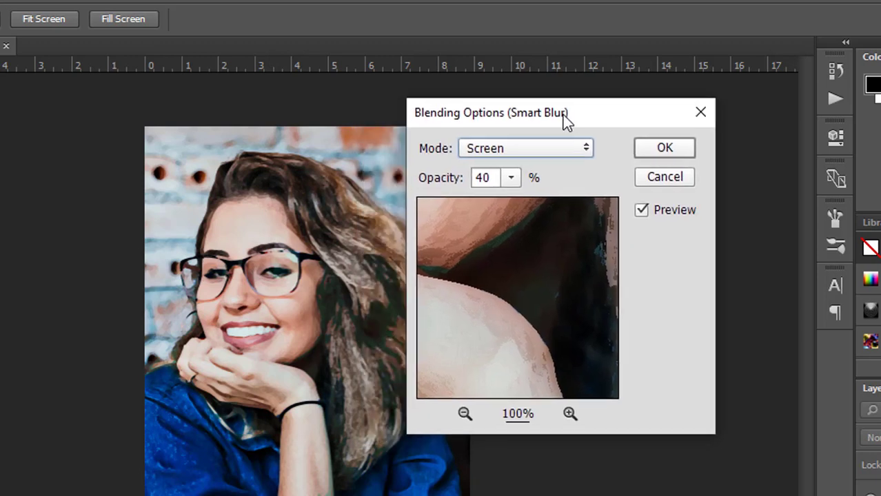
{"action": "left_click", "coordinate": [653, 151]}
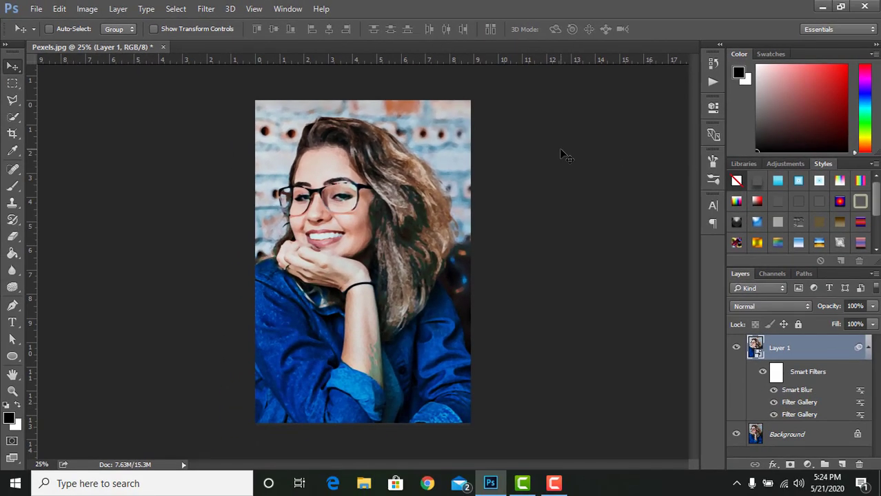
Add a Find Edges smart filter to Layer 1 and open its blending options.
{"action": "left_click", "coordinate": [210, 9]}
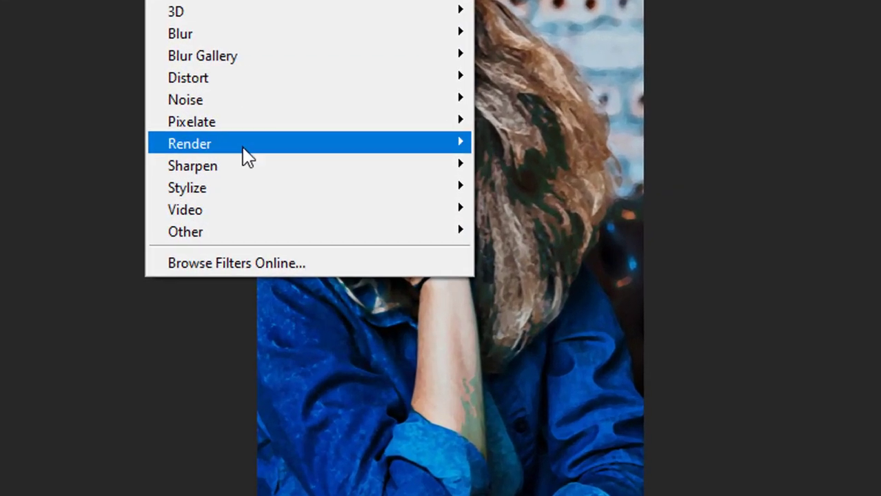
{"action": "mouse_move", "coordinate": [303, 187]}
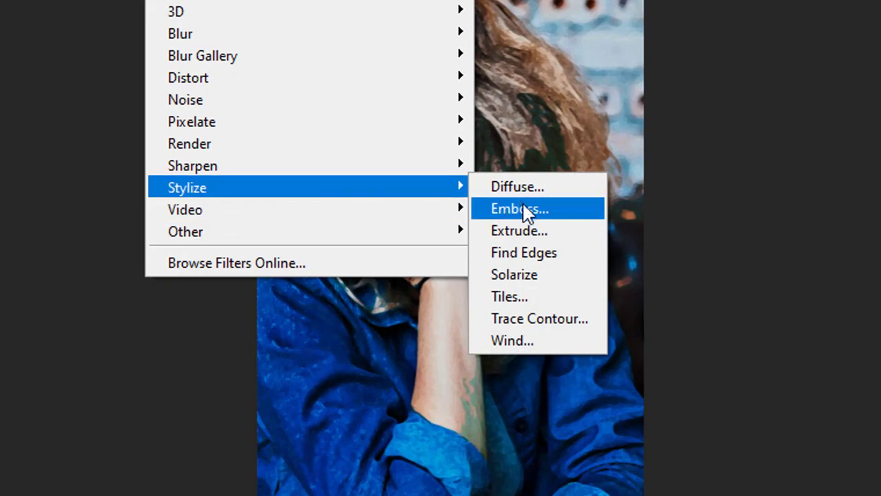
{"action": "left_click", "coordinate": [549, 256]}
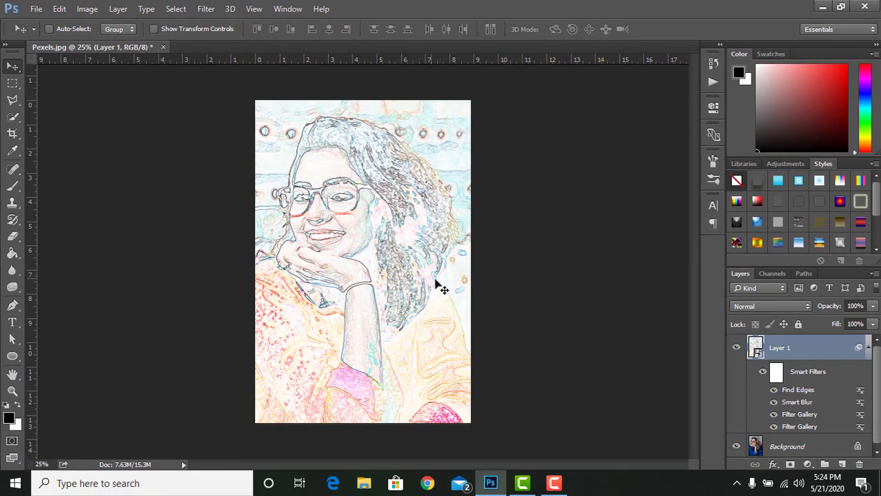
{"action": "double_click", "coordinate": [861, 393]}
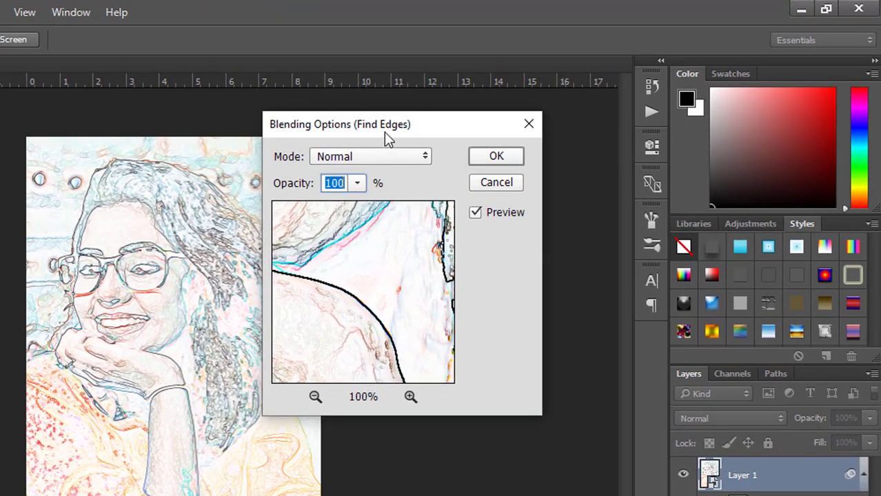
Blend the Find Edges filter in Multiply mode at about 50% opacity.
{"action": "left_click", "coordinate": [374, 155]}
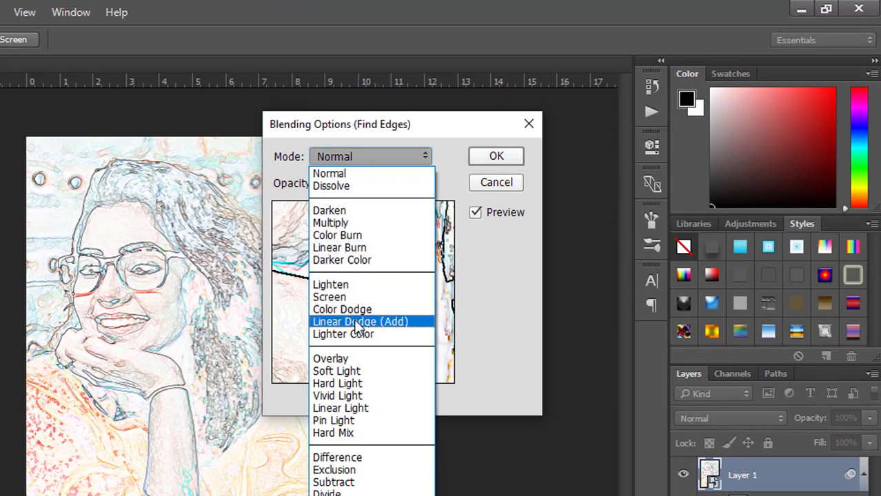
{"action": "left_click", "coordinate": [358, 227]}
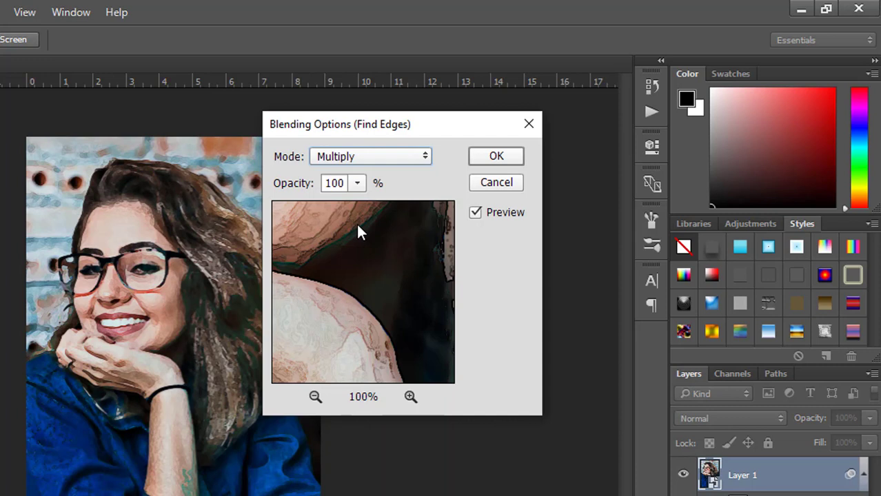
{"action": "left_click", "coordinate": [357, 184]}
{"action": "left_click_drag", "start_coordinate": [325, 206], "coordinate": [318, 205]}
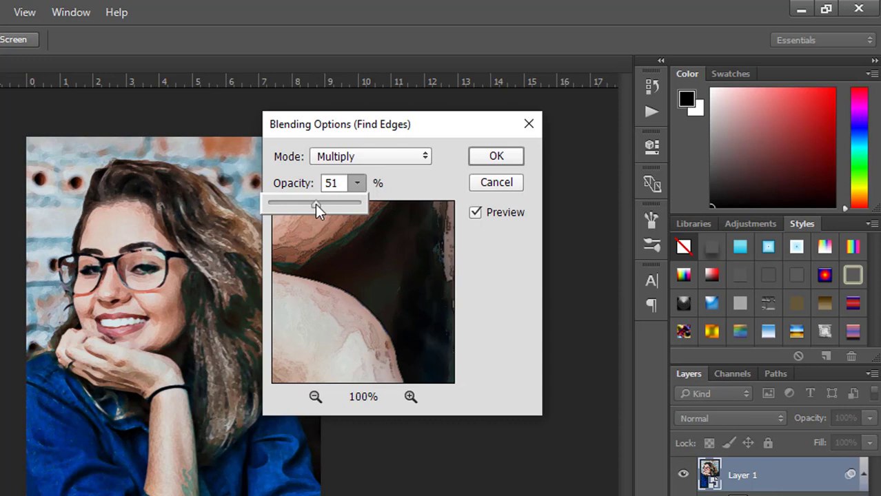
{"action": "left_click", "coordinate": [478, 161]}
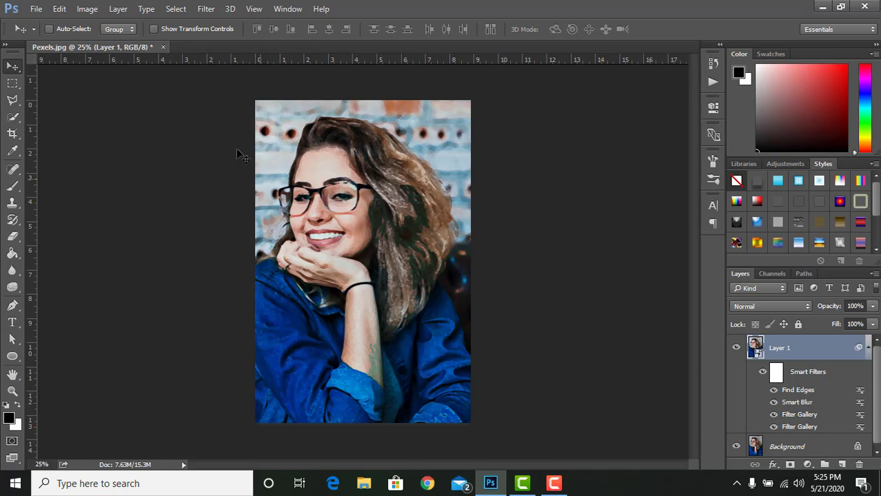
Open paper texture.jpg from the PS Watercolor Brushes folder.
{"action": "left_click", "coordinate": [37, 10]}
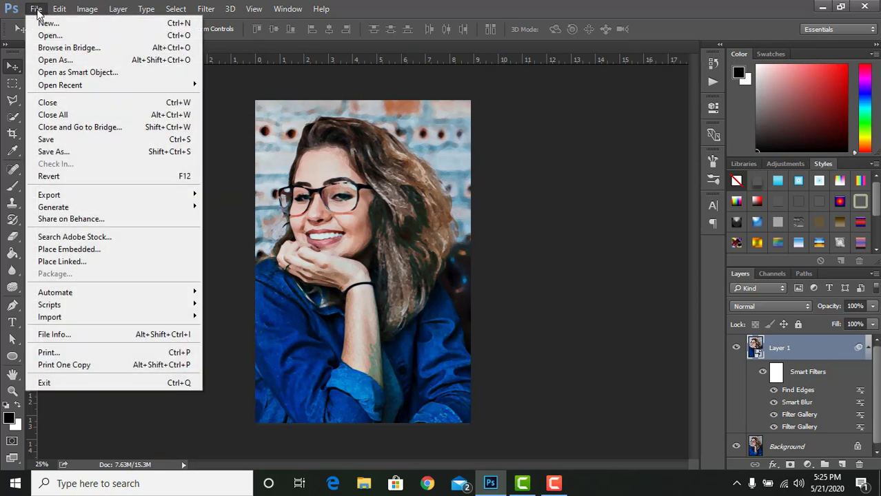
{"action": "left_click", "coordinate": [47, 35]}
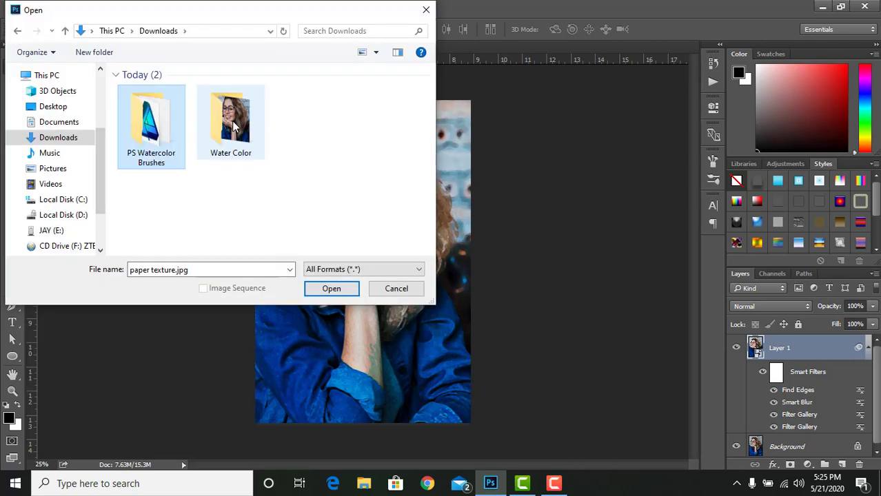
{"action": "left_click", "coordinate": [232, 121]}
{"action": "double_click", "coordinate": [183, 124]}
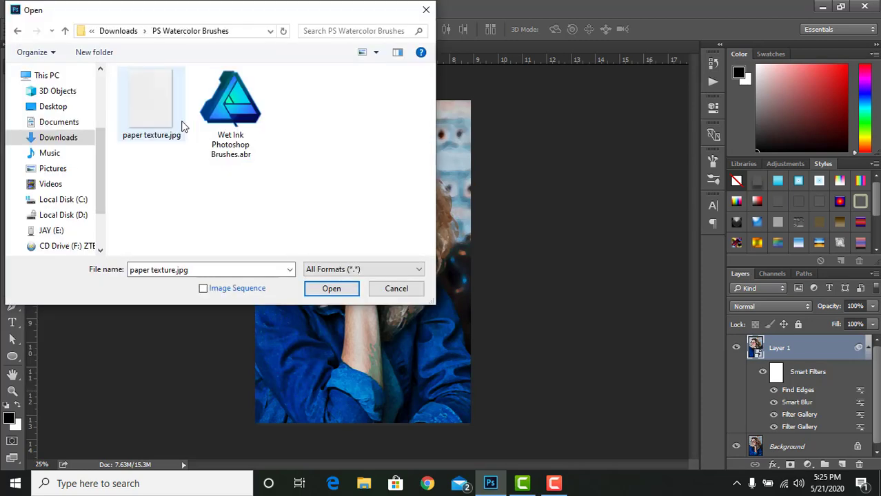
{"action": "double_click", "coordinate": [156, 97]}
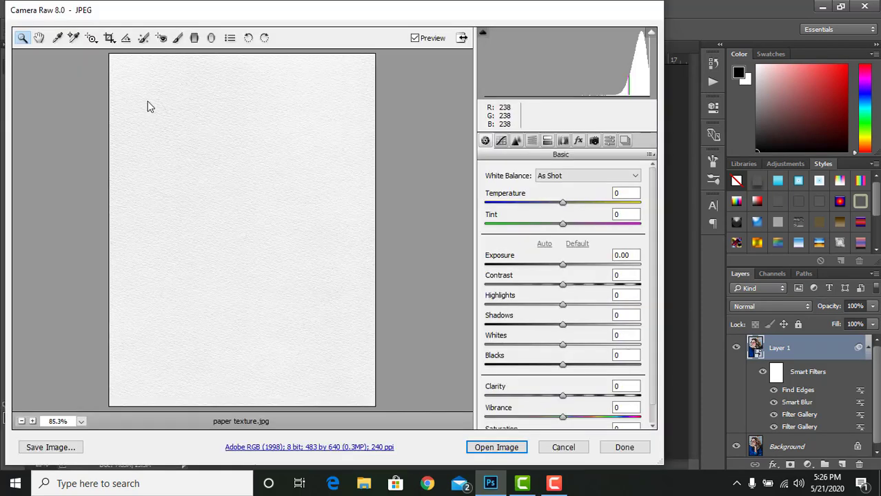
{"action": "left_click", "coordinate": [486, 449]}
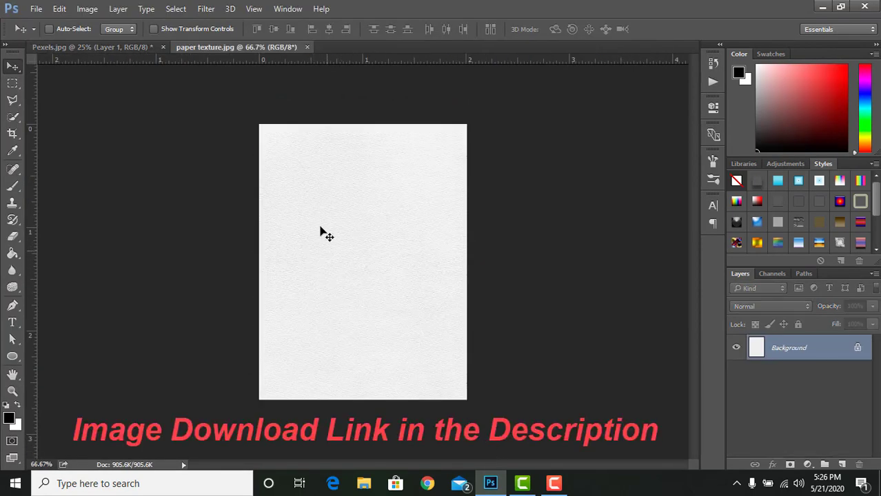
{"action": "left_click", "coordinate": [133, 48]}
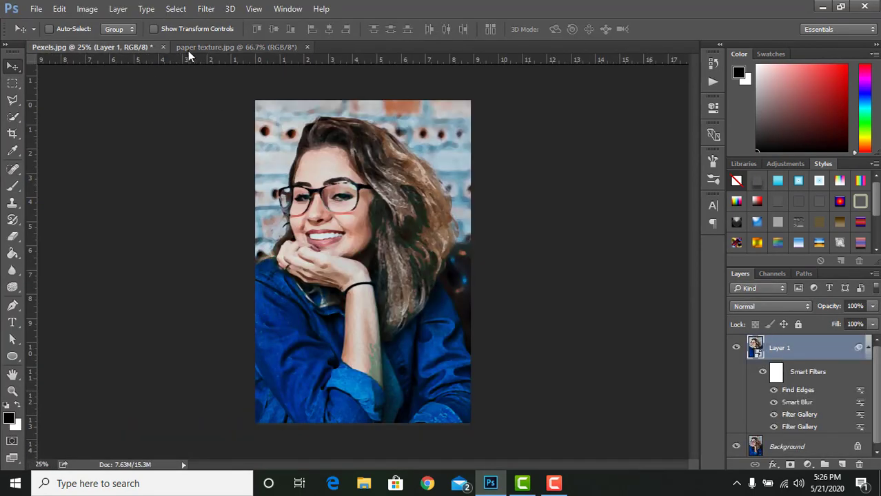
{"action": "left_click", "coordinate": [203, 49]}
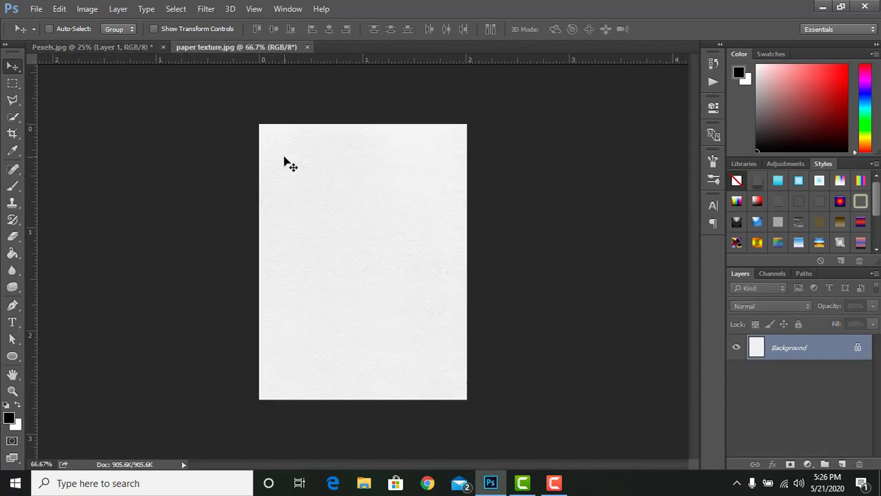
Select the whole paper texture and move it into the Pexels portrait document.
{"action": "left_click", "coordinate": [12, 83]}
{"action": "mouse_move", "coordinate": [249, 114]}
{"action": "left_mouse_down"}
{"action": "mouse_move", "coordinate": [484, 362]}
{"action": "mouse_move", "coordinate": [507, 403]}
{"action": "left_mouse_up"}
{"action": "key", "text": "ctrl+semicolon"}
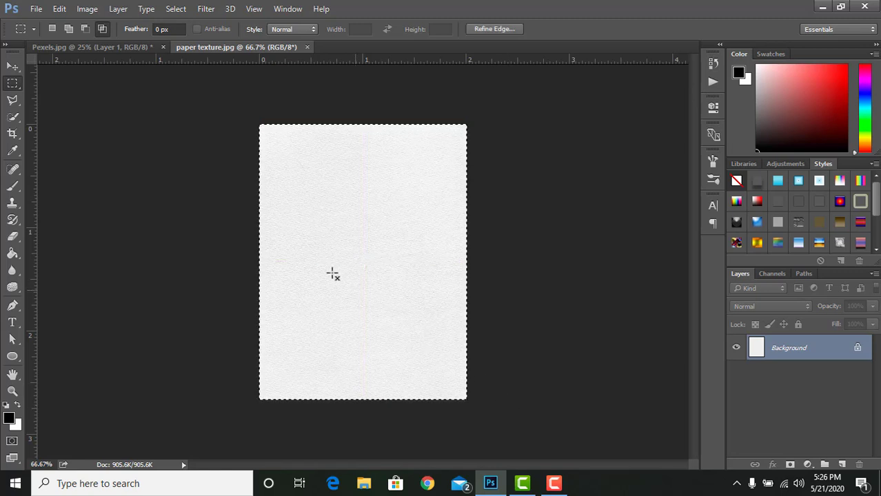
{"action": "left_click", "coordinate": [12, 66]}
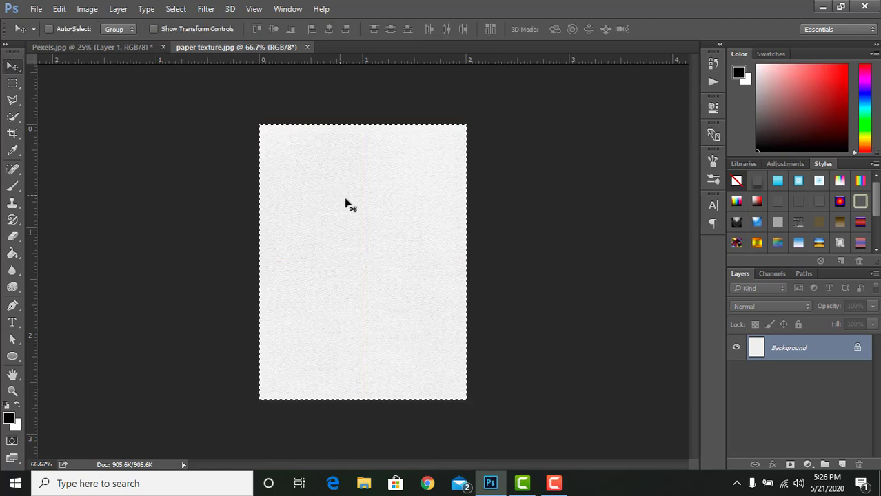
{"action": "mouse_move", "coordinate": [360, 216]}
{"action": "left_mouse_down"}
{"action": "mouse_move", "coordinate": [135, 52]}
{"action": "mouse_move", "coordinate": [360, 224]}
{"action": "left_mouse_up"}
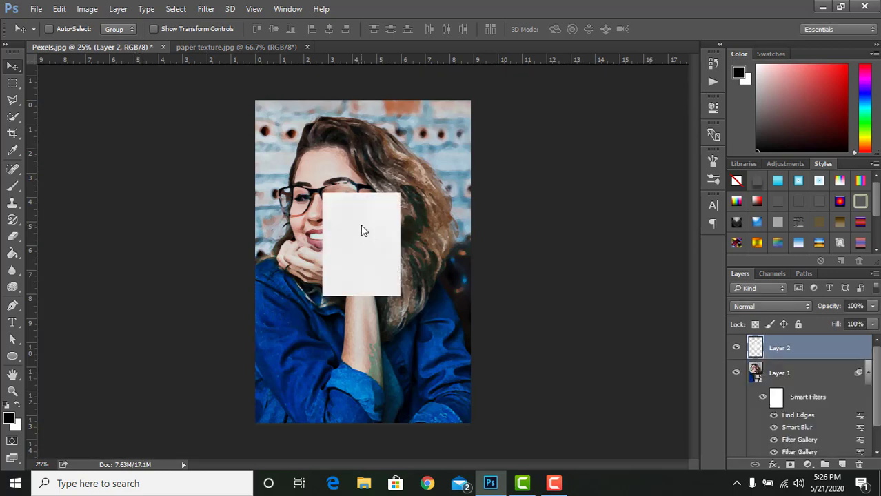
Scale the paper layer to cover the entire portrait and commit the transform.
{"action": "key", "text": "ctrl"}
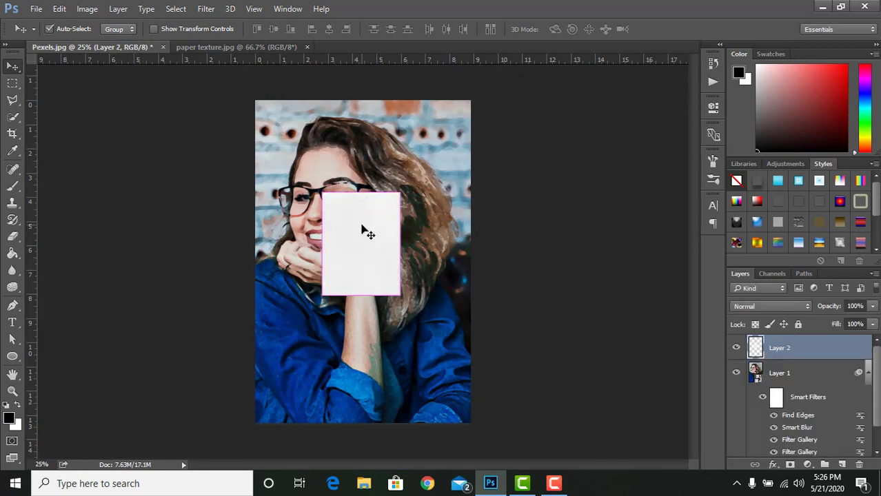
{"action": "key", "text": "ctrl+t"}
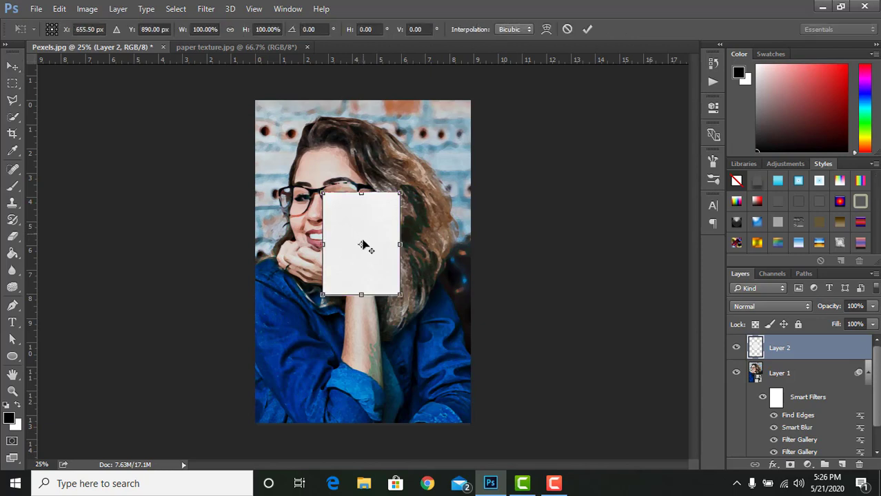
{"action": "left_click_drag", "start_coordinate": [368, 222], "coordinate": [301, 134]}
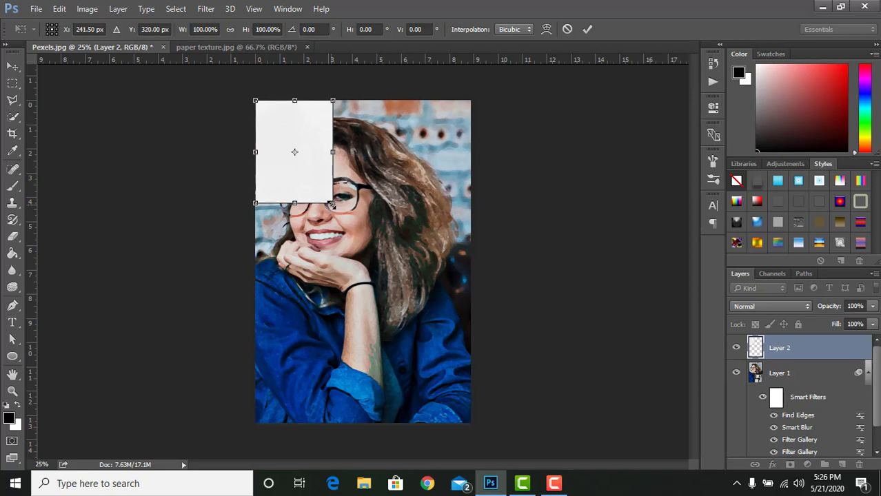
{"action": "left_click_drag", "start_coordinate": [331, 204], "coordinate": [492, 448]}
{"action": "left_click_drag", "start_coordinate": [458, 355], "coordinate": [437, 345]}
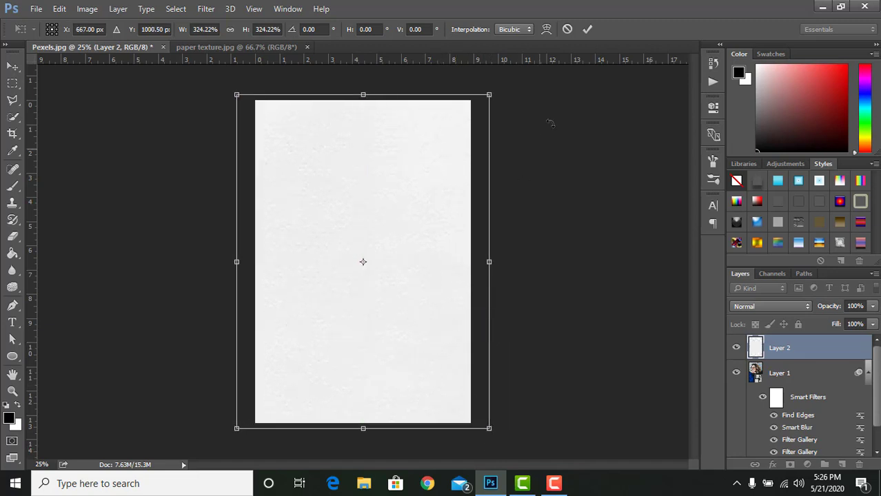
{"action": "left_click", "coordinate": [587, 30]}
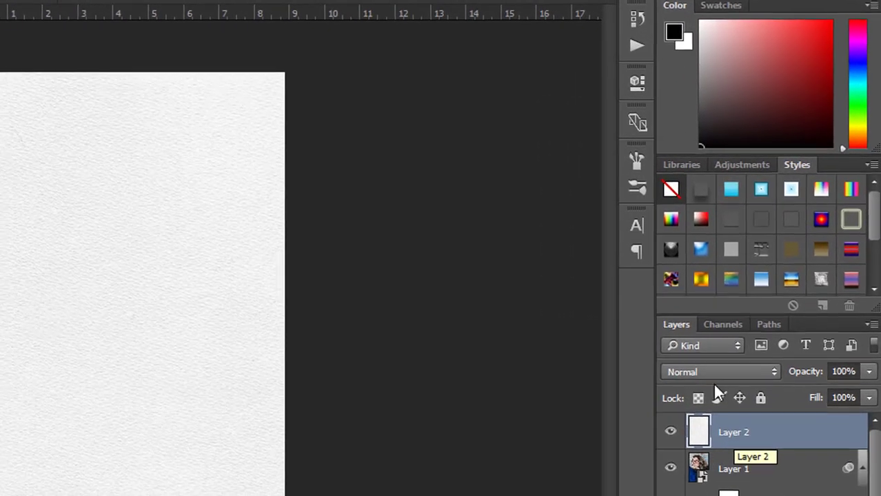
Blend Layer 2's paper texture in Multiply, hide the Background layer, and select Layer 1.
{"action": "left_click", "coordinate": [717, 379]}
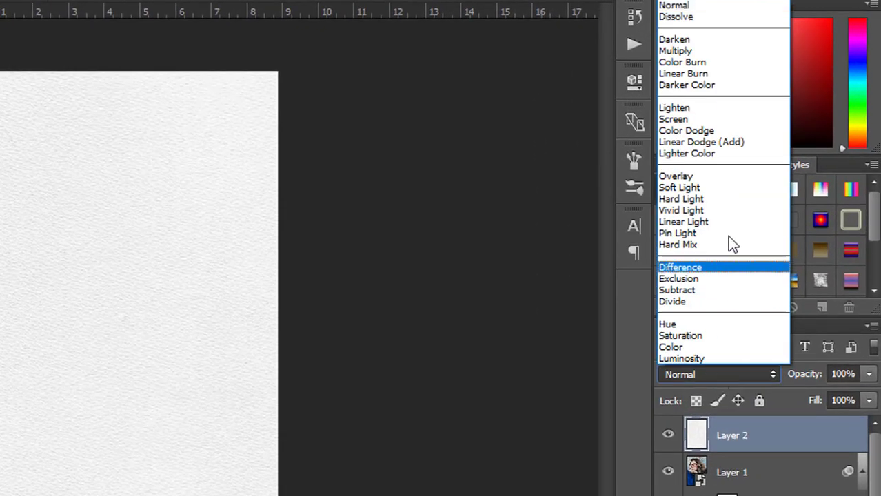
{"action": "left_click", "coordinate": [690, 50]}
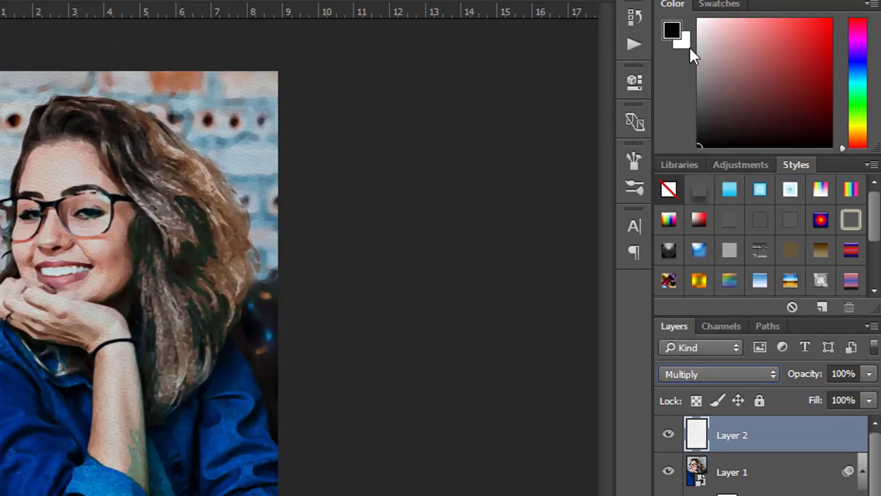
{"action": "scroll", "coordinate": [697, 414], "scroll_direction": "down", "scroll_amount": 1}
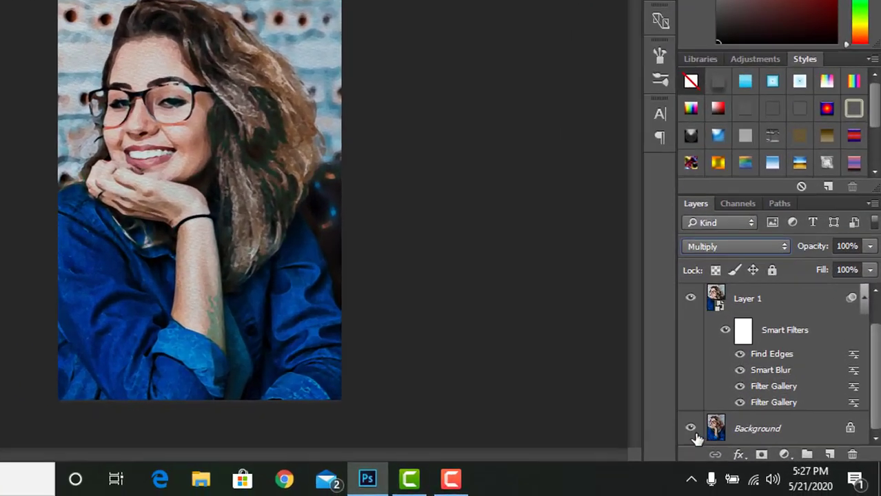
{"action": "left_click", "coordinate": [690, 428]}
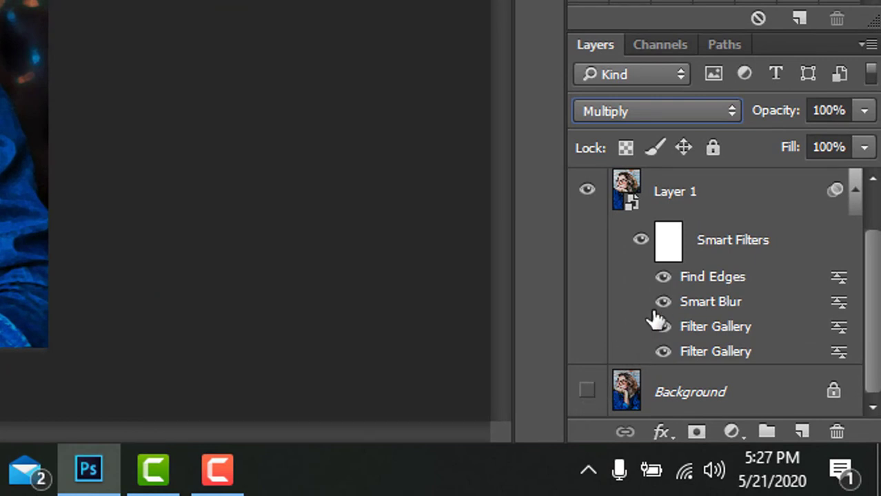
{"action": "scroll", "coordinate": [653, 315], "scroll_direction": "up", "scroll_amount": 1}
{"action": "left_click", "coordinate": [710, 255]}
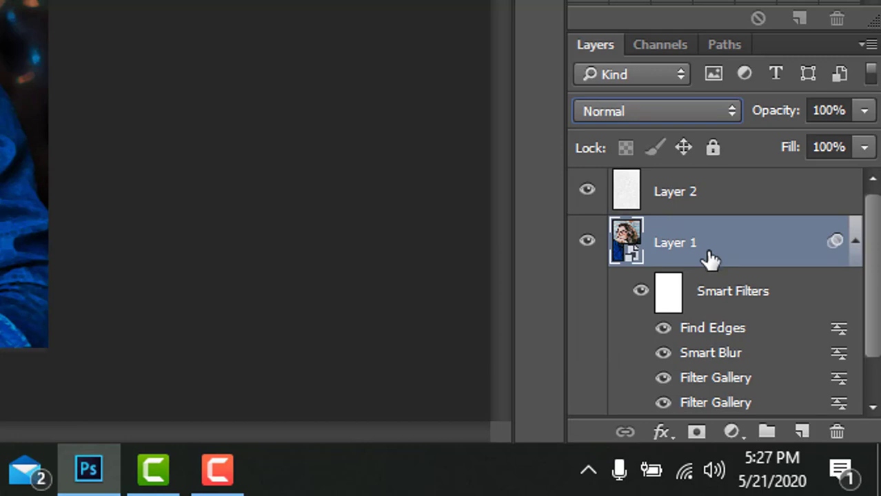
Add a hide-all black mask to Layer 1 and switch to the Brush tool.
{"action": "left_click", "coordinate": [695, 433], "text": "alt"}
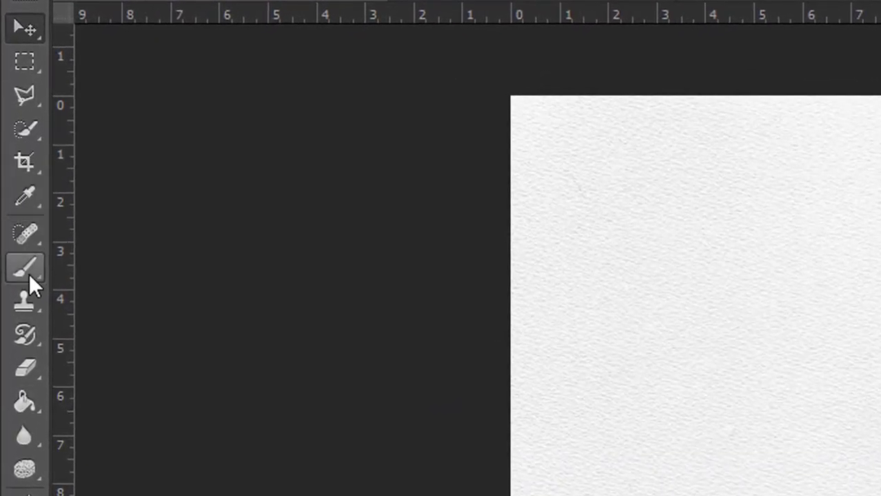
{"action": "right_click", "coordinate": [29, 273]}
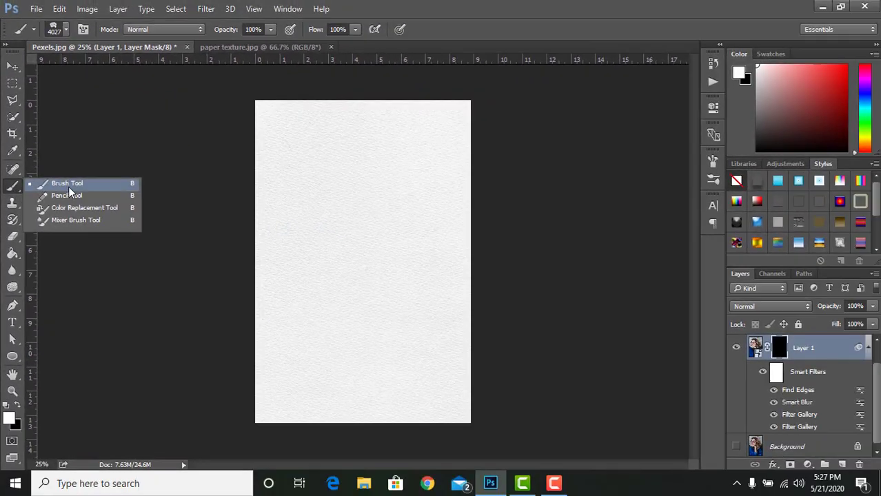
{"action": "left_click", "coordinate": [59, 185]}
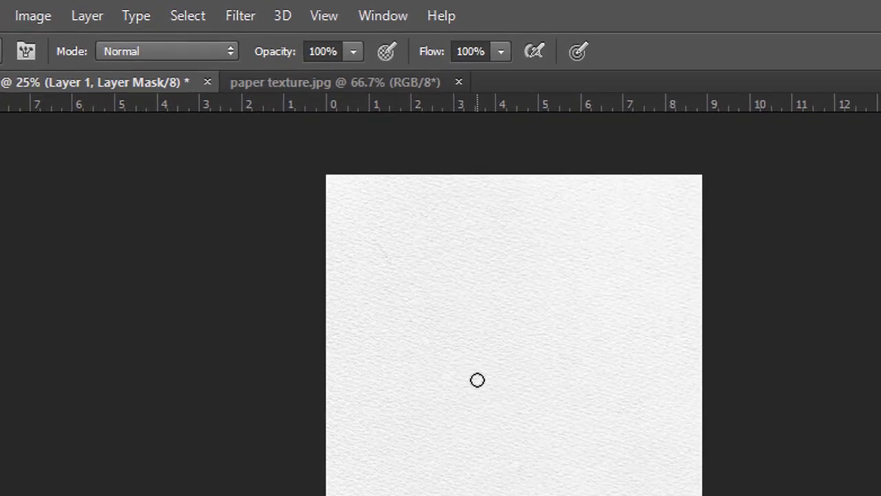
Load the Mcbad - watercolor.abr brush set and choose the 582 px watercolor brush.
{"action": "left_click", "coordinate": [378, 21]}
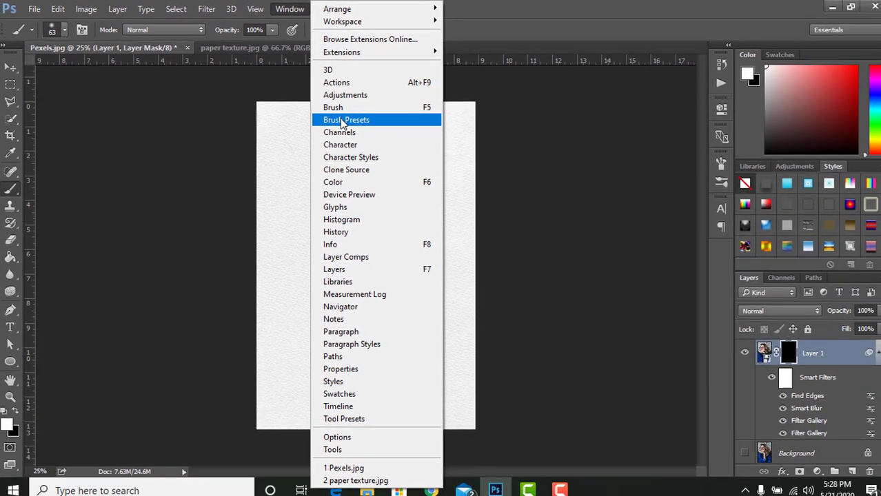
{"action": "left_click", "coordinate": [338, 119]}
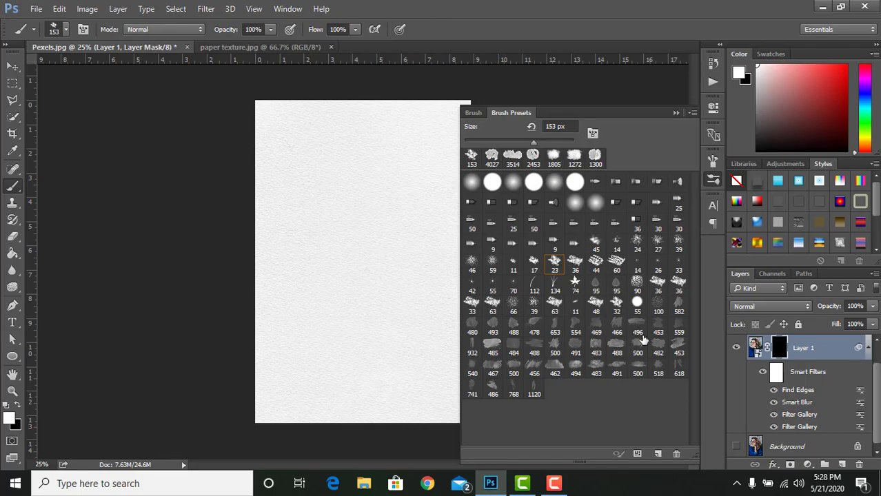
{"action": "left_click", "coordinate": [692, 113]}
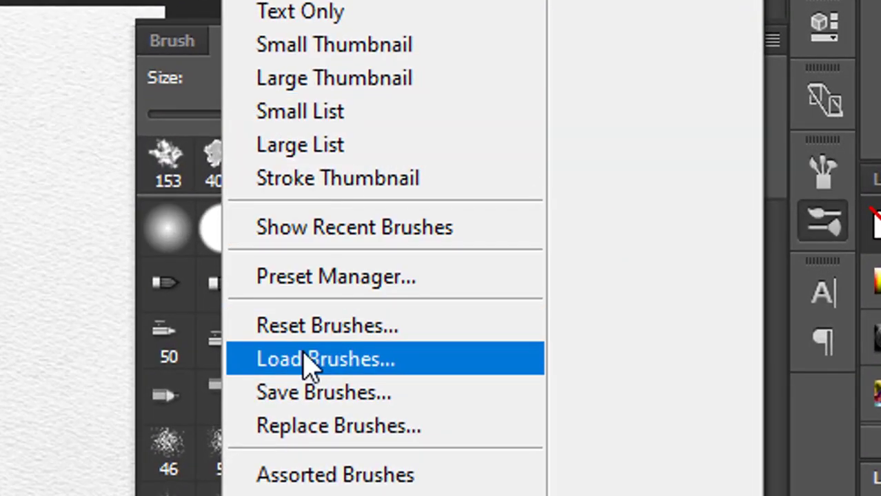
{"action": "left_click", "coordinate": [307, 359]}
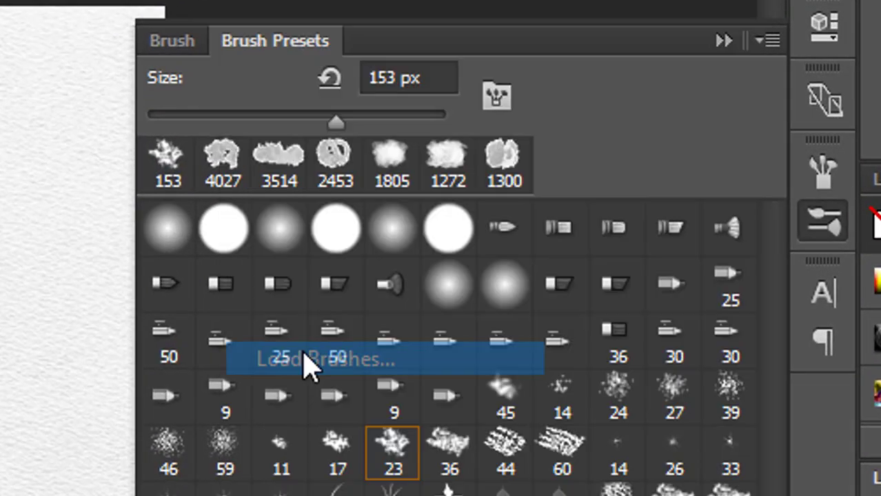
{"action": "left_click", "coordinate": [164, 115]}
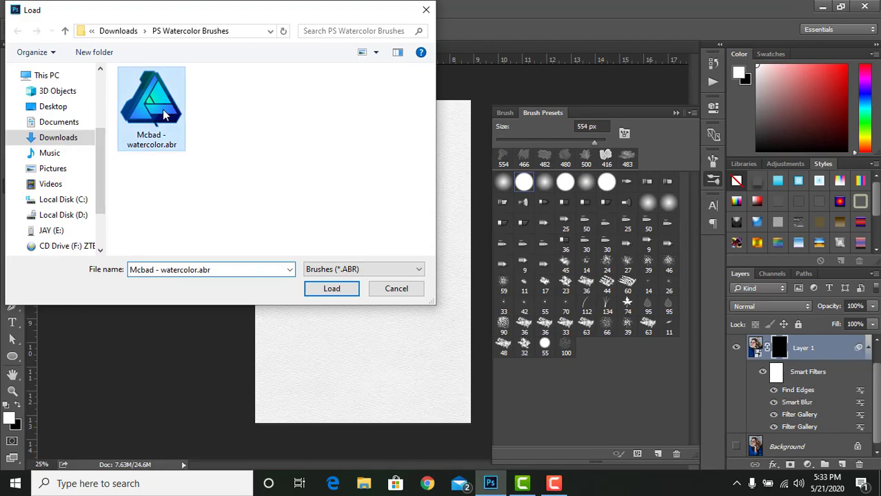
{"action": "left_click", "coordinate": [332, 290]}
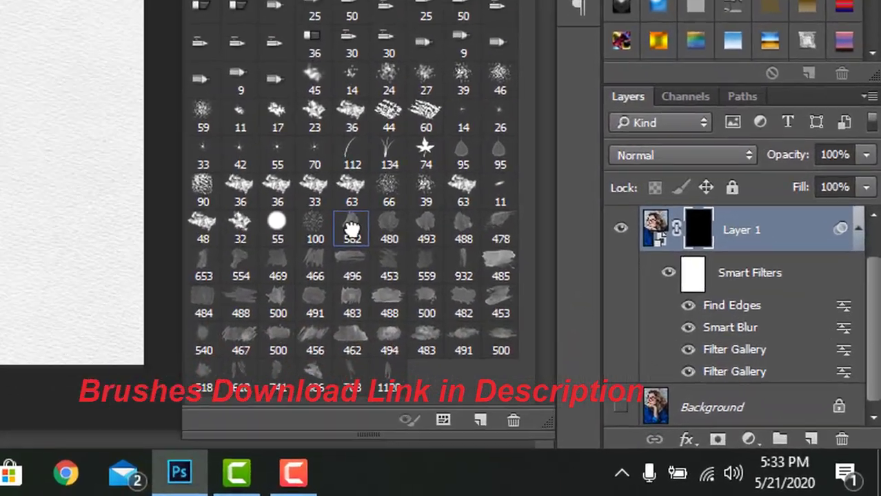
{"action": "left_click", "coordinate": [587, 353]}
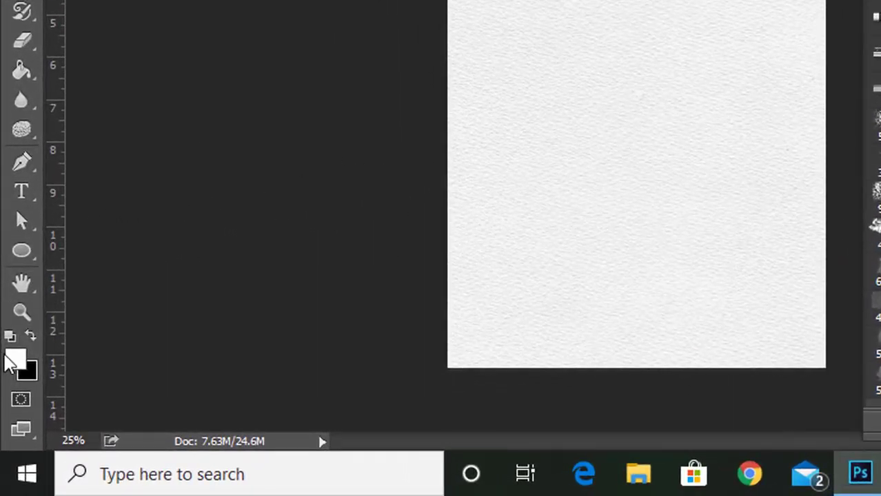
Set the foreground colour to white.
{"action": "left_click", "coordinate": [15, 359]}
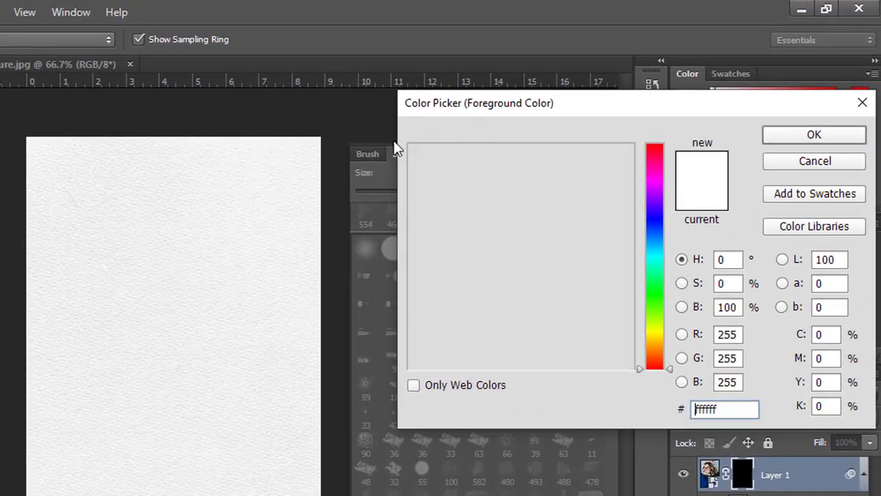
{"action": "left_click_drag", "start_coordinate": [736, 411], "coordinate": [695, 409]}
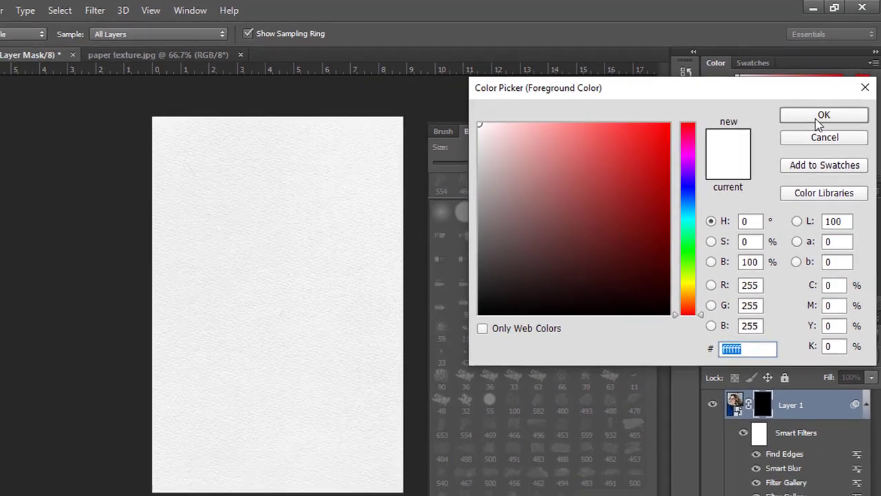
{"action": "left_click", "coordinate": [806, 138]}
Paint watercolor strokes on Layer 1's mask to reveal the face.
{"action": "left_click_drag", "start_coordinate": [387, 242], "coordinate": [324, 269]}
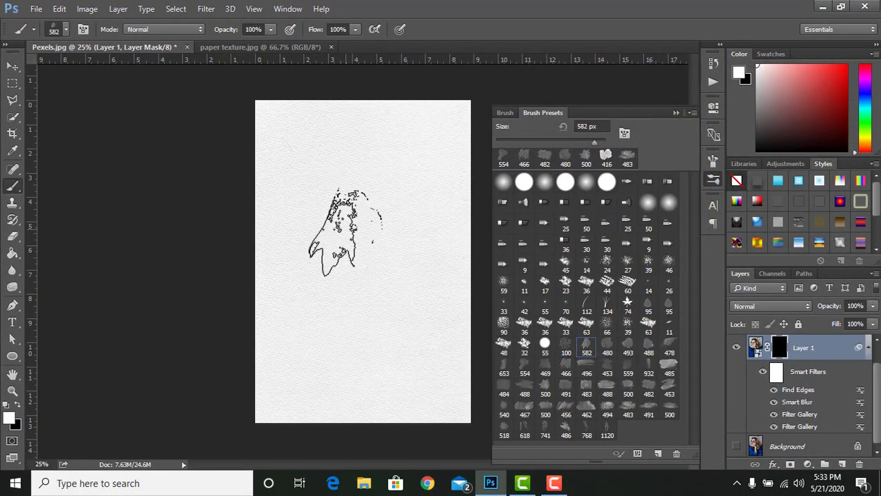
{"action": "left_click_drag", "start_coordinate": [441, 304], "coordinate": [427, 380]}
{"action": "left_click_drag", "start_coordinate": [373, 200], "coordinate": [303, 235]}
{"action": "left_click_drag", "start_coordinate": [414, 193], "coordinate": [366, 241]}
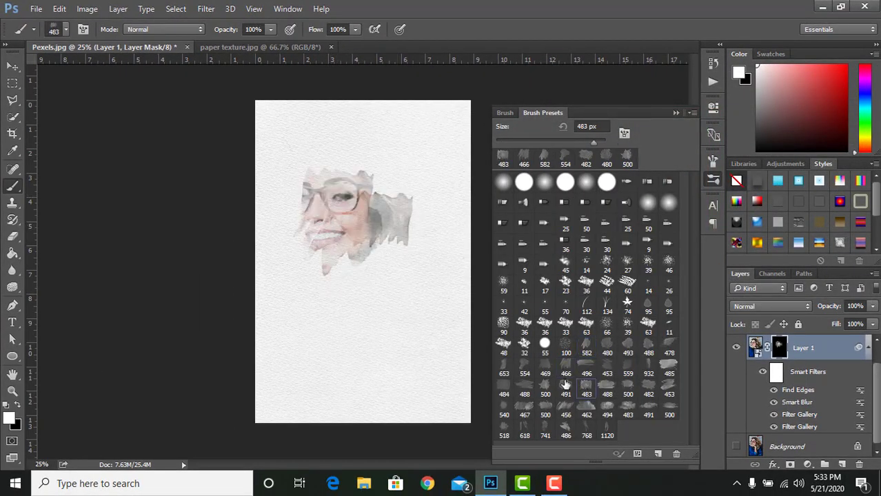
{"action": "left_click_drag", "start_coordinate": [345, 179], "coordinate": [282, 262]}
{"action": "left_click_drag", "start_coordinate": [338, 255], "coordinate": [290, 303]}
Alternate between several watercolor brush presets while revealing more of the face and hair.
{"action": "left_click", "coordinate": [566, 369]}
{"action": "left_click", "coordinate": [628, 386]}
{"action": "left_click", "coordinate": [545, 386]}
{"action": "left_click_drag", "start_coordinate": [373, 159], "coordinate": [310, 235]}
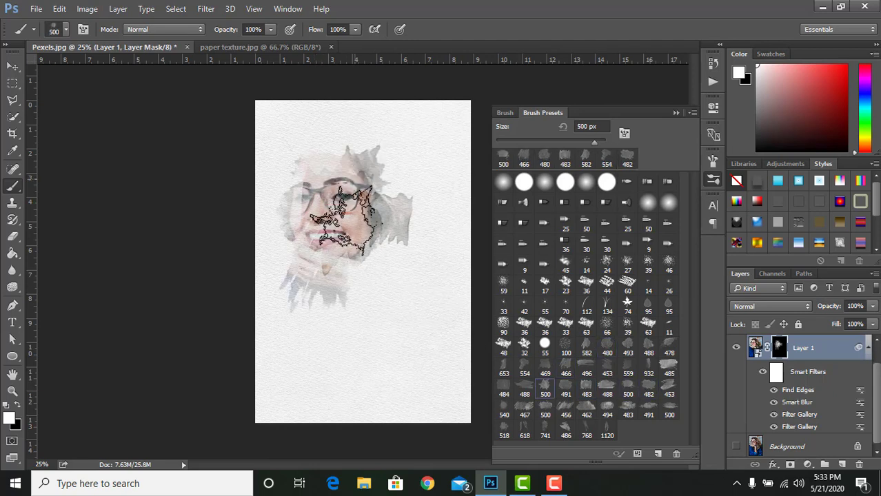
{"action": "left_click", "coordinate": [607, 386]}
{"action": "left_click_drag", "start_coordinate": [304, 172], "coordinate": [331, 303]}
{"action": "left_click_drag", "start_coordinate": [414, 241], "coordinate": [345, 269]}
{"action": "mouse_move", "coordinate": [282, 234]}
{"action": "left_mouse_down"}
{"action": "mouse_move", "coordinate": [386, 290]}
{"action": "mouse_move", "coordinate": [318, 224]}
{"action": "mouse_move", "coordinate": [311, 245]}
{"action": "left_mouse_up"}
{"action": "left_click", "coordinate": [608, 411]}
{"action": "left_click", "coordinate": [649, 348]}
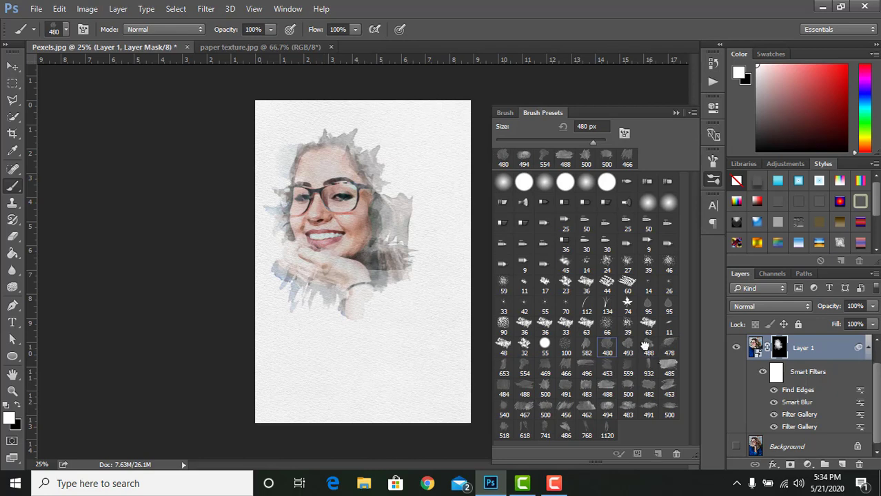
{"action": "left_click_drag", "start_coordinate": [387, 172], "coordinate": [373, 221]}
{"action": "mouse_move", "coordinate": [331, 276]}
{"action": "left_mouse_down"}
{"action": "mouse_move", "coordinate": [355, 307]}
{"action": "mouse_move", "coordinate": [400, 220]}
{"action": "left_mouse_up"}
{"action": "left_click", "coordinate": [648, 395]}
{"action": "mouse_move", "coordinate": [276, 241]}
{"action": "left_mouse_down"}
{"action": "mouse_move", "coordinate": [345, 276]}
{"action": "mouse_move", "coordinate": [345, 303]}
{"action": "mouse_move", "coordinate": [434, 382]}
{"action": "left_mouse_up"}
Use the 540 px watercolor brush to reveal the hand, forearm and dark hair.
{"action": "left_click", "coordinate": [565, 428]}
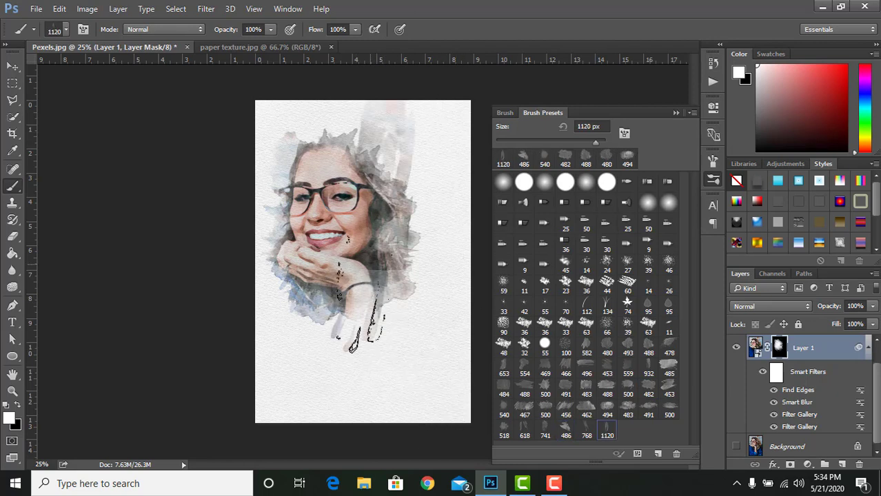
{"action": "left_click", "coordinate": [607, 431]}
{"action": "left_click", "coordinate": [504, 409]}
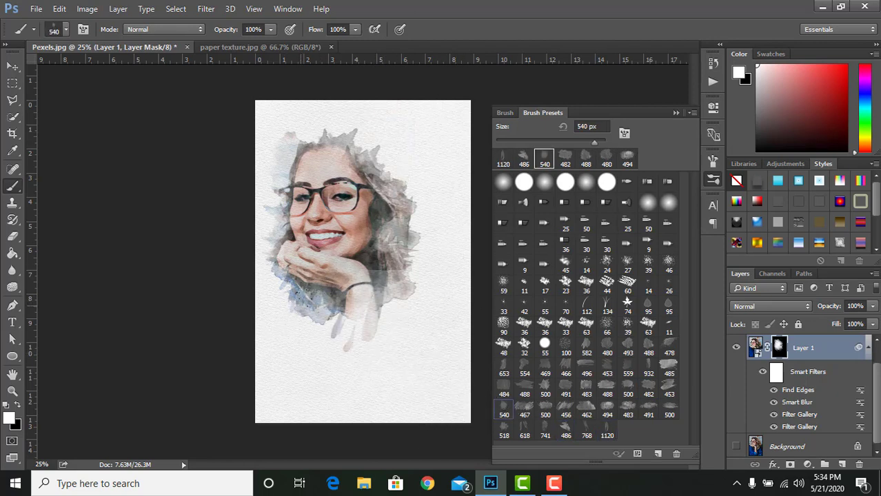
{"action": "left_click_drag", "start_coordinate": [272, 283], "coordinate": [290, 310]}
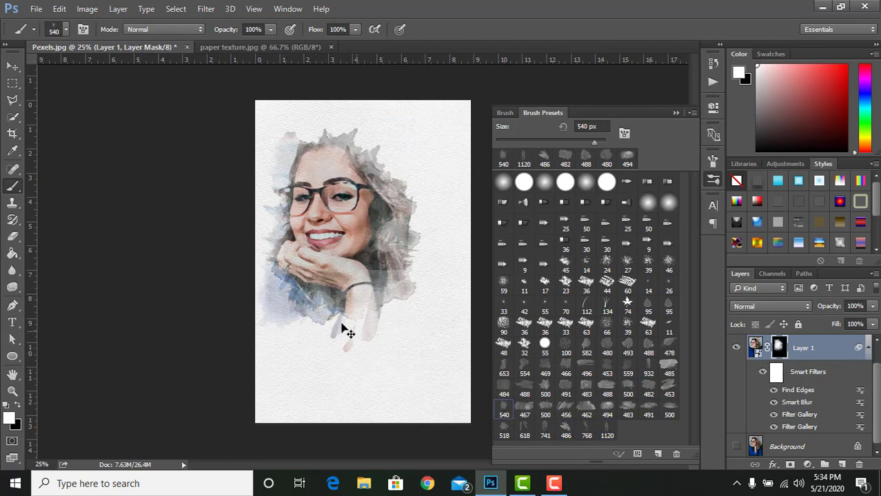
{"action": "mouse_move", "coordinate": [344, 328]}
{"action": "left_mouse_down"}
{"action": "mouse_move", "coordinate": [358, 299]}
{"action": "mouse_move", "coordinate": [364, 319]}
{"action": "left_mouse_up"}
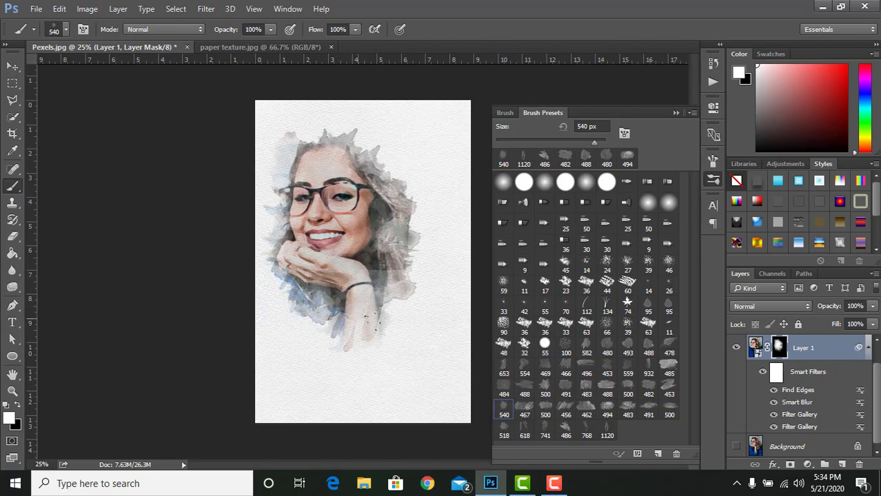
{"action": "left_click_drag", "start_coordinate": [386, 245], "coordinate": [383, 287]}
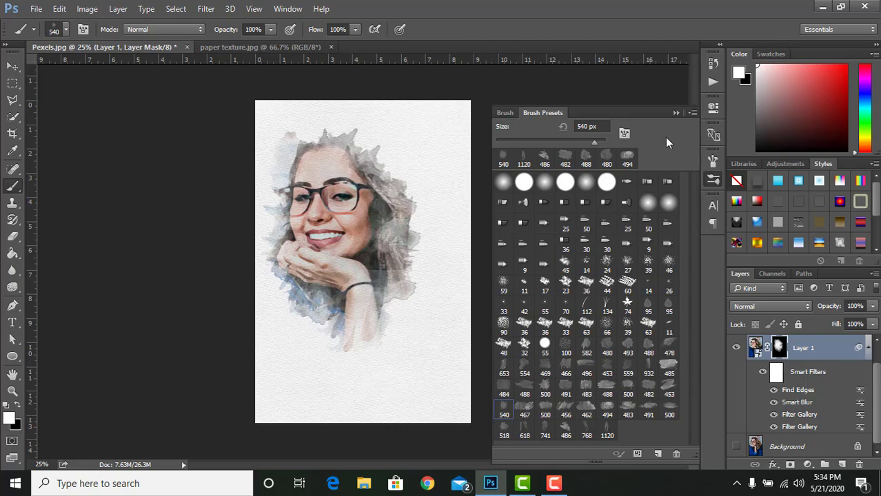
{"action": "left_click", "coordinate": [677, 112]}
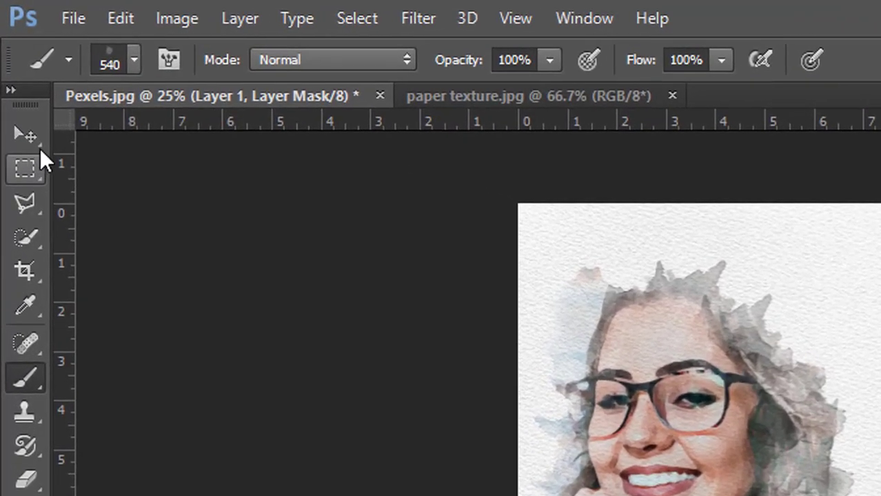
Nudge the Layer 1 portrait slightly down and right with the Move tool.
{"action": "left_click", "coordinate": [12, 65]}
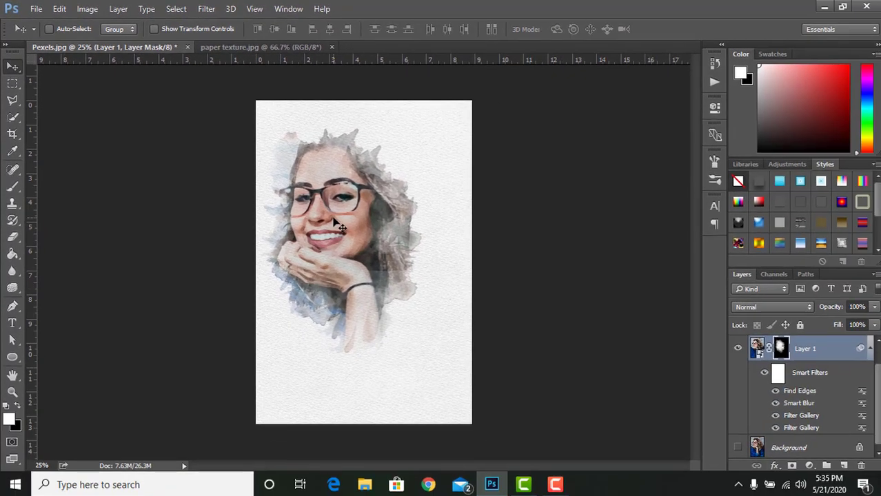
{"action": "left_click_drag", "start_coordinate": [334, 222], "coordinate": [353, 243]}
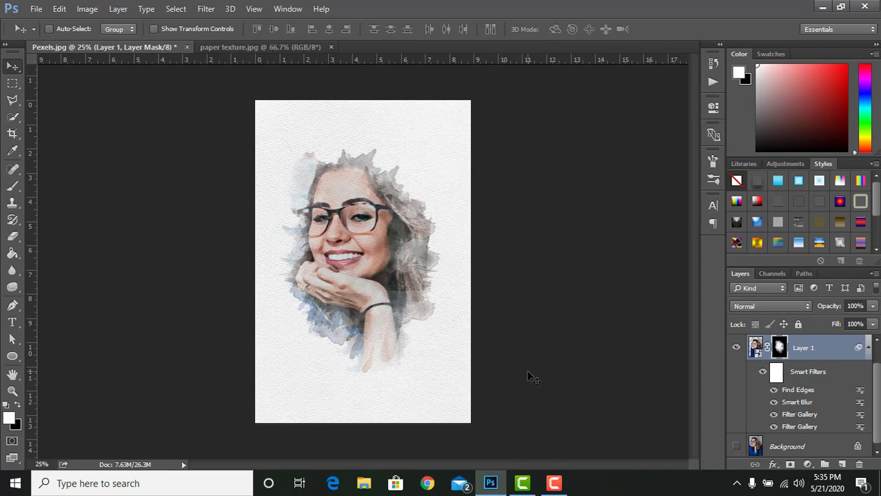
{"action": "scroll", "coordinate": [372, 279], "scroll_direction": "up", "scroll_amount": 1}
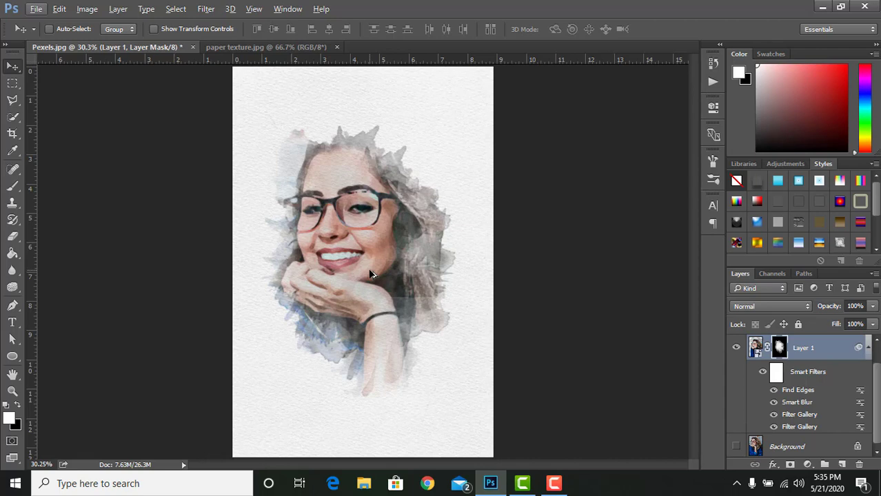
{"action": "scroll", "coordinate": [367, 267], "scroll_direction": "up", "scroll_amount": 2}
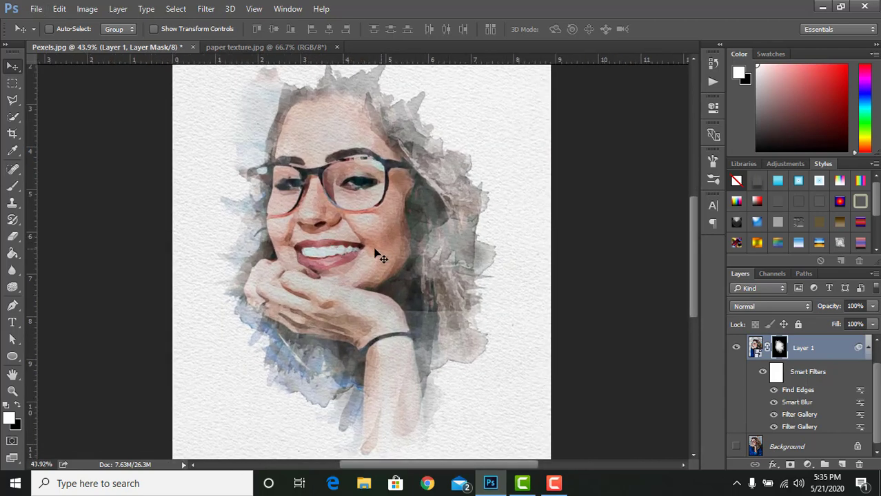
{"action": "scroll", "coordinate": [377, 256], "scroll_direction": "down", "scroll_amount": 1}
{"action": "scroll", "coordinate": [377, 259], "scroll_direction": "down", "scroll_amount": 1}
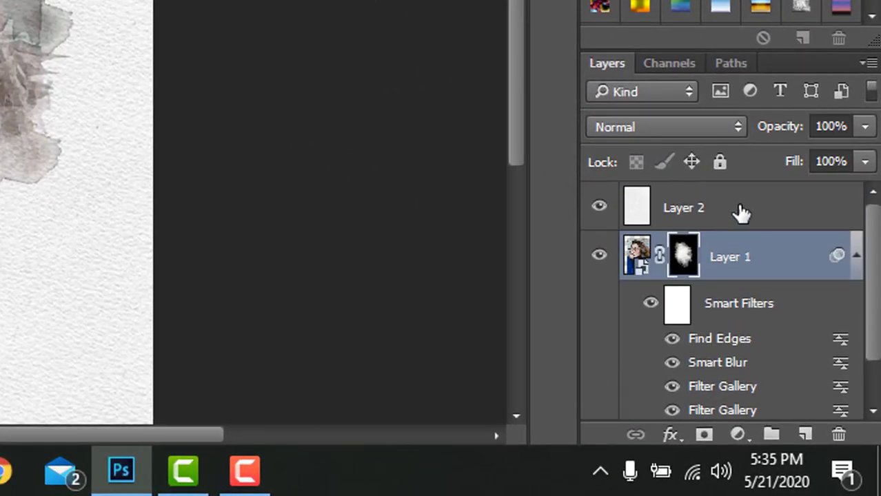
Select Layer 1 and open the new fill or adjustment layer menu.
{"action": "left_click", "coordinate": [741, 210]}
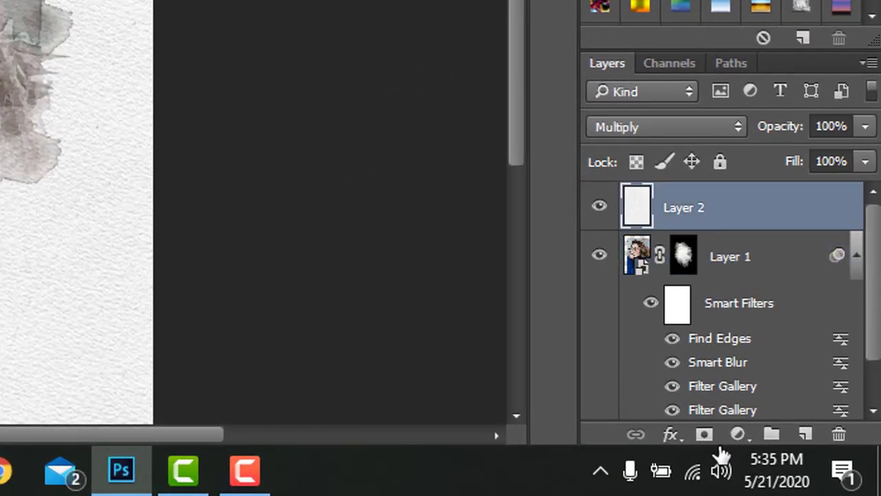
{"action": "left_click", "coordinate": [739, 436]}
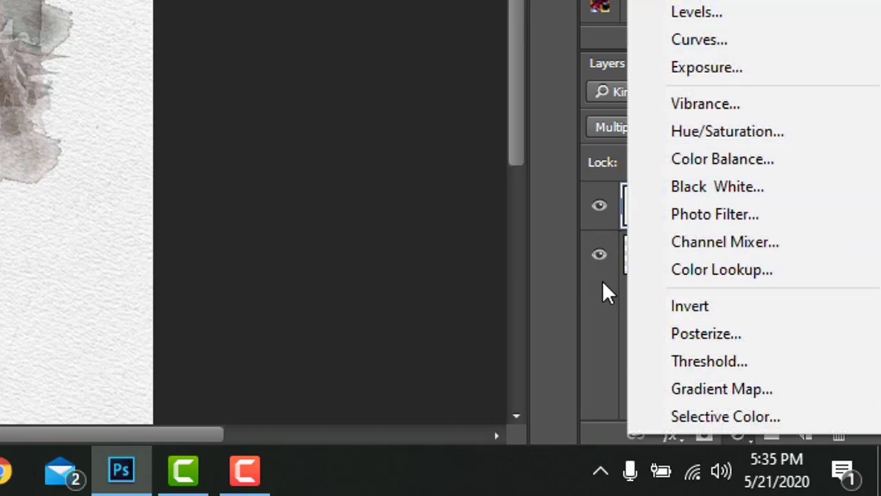
{"action": "left_click", "coordinate": [99, 100]}
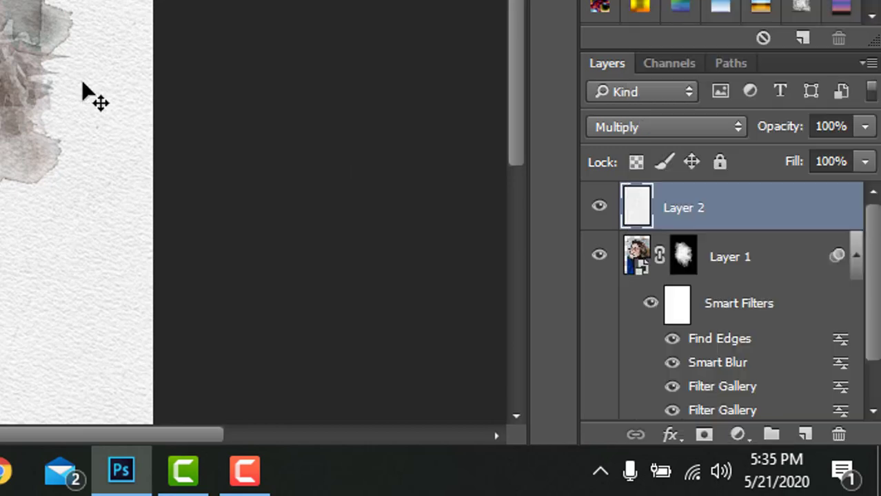
{"action": "key", "text": "shift+alt+n"}
{"action": "left_click", "coordinate": [745, 255]}
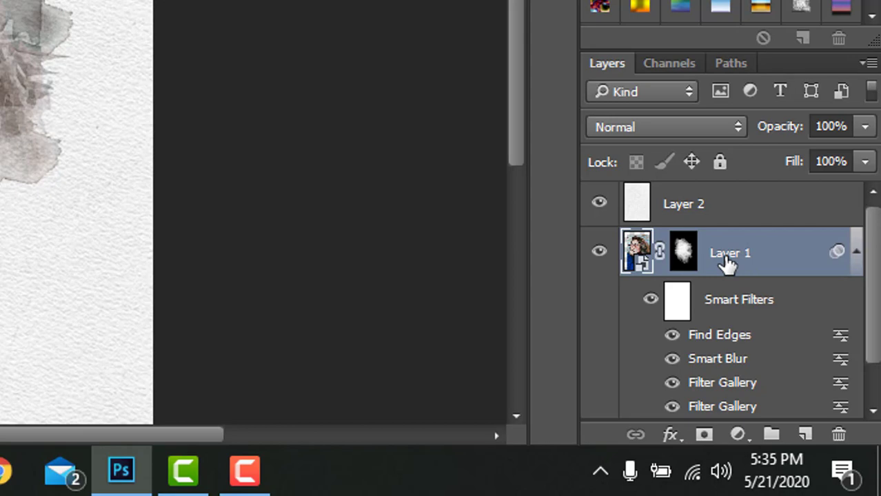
{"action": "left_click", "coordinate": [741, 436]}
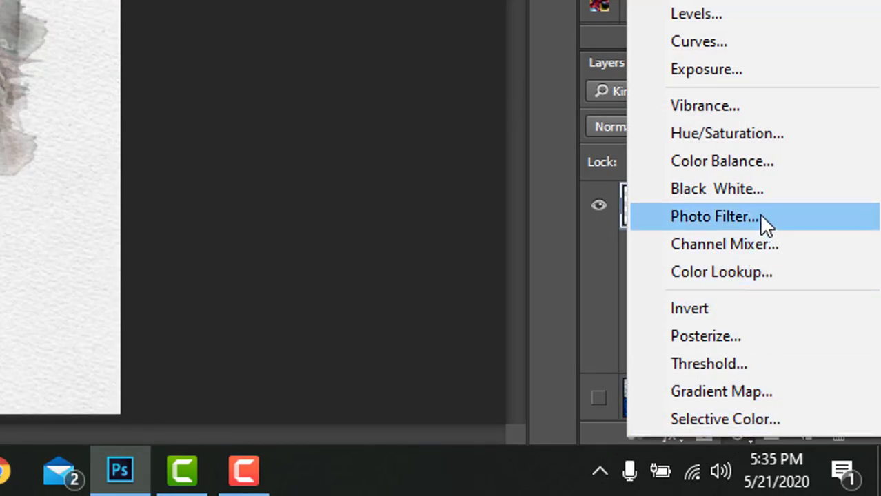
Add a Vibrance adjustment layer set to Vibrance +23 and Saturation -2.
{"action": "left_click", "coordinate": [708, 107]}
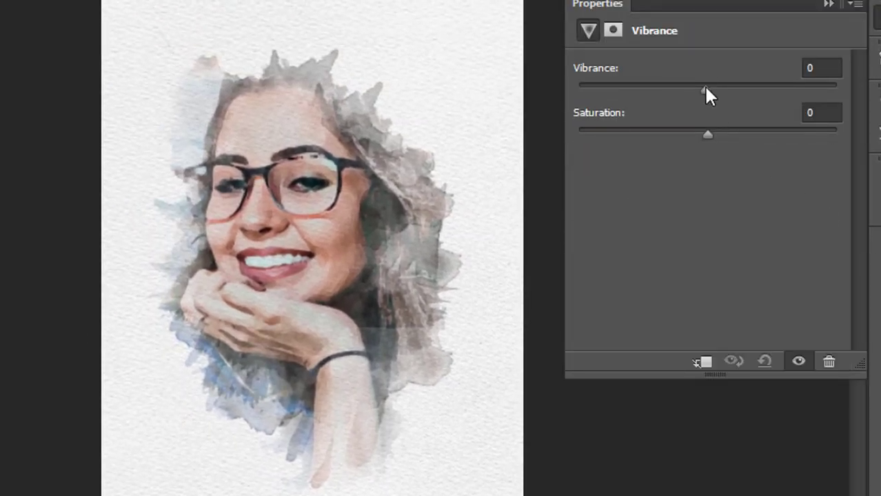
{"action": "mouse_move", "coordinate": [707, 89]}
{"action": "left_mouse_down"}
{"action": "mouse_move", "coordinate": [761, 101]}
{"action": "mouse_move", "coordinate": [715, 135]}
{"action": "mouse_move", "coordinate": [728, 137]}
{"action": "left_mouse_up"}
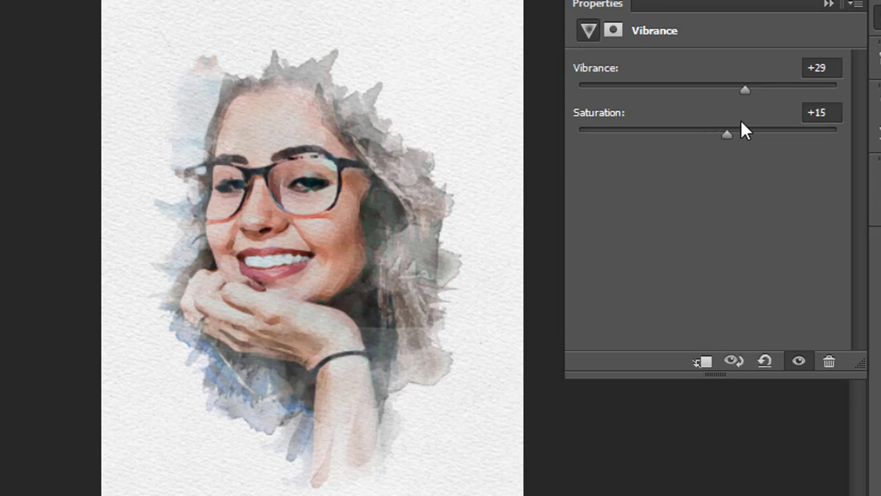
{"action": "left_click_drag", "start_coordinate": [746, 91], "coordinate": [736, 92]}
{"action": "mouse_move", "coordinate": [719, 136]}
{"action": "left_mouse_down"}
{"action": "mouse_move", "coordinate": [732, 138]}
{"action": "mouse_move", "coordinate": [704, 138]}
{"action": "left_mouse_up"}
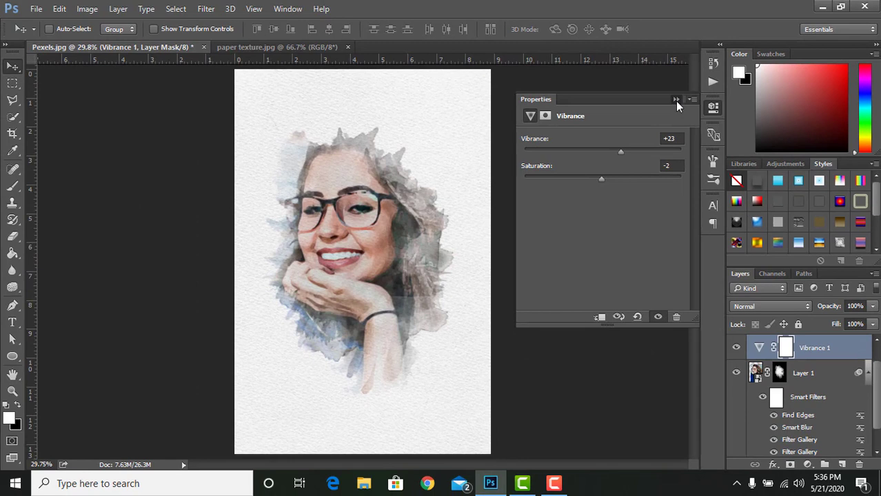
{"action": "left_click", "coordinate": [675, 101]}
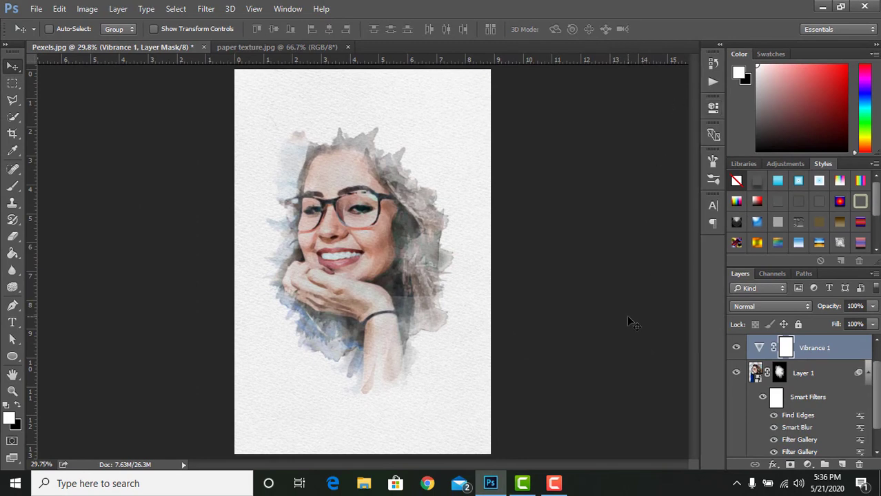
Save the image as a JPEG named New_Image at Quality 12 (Maximum).
{"action": "left_click", "coordinate": [35, 9]}
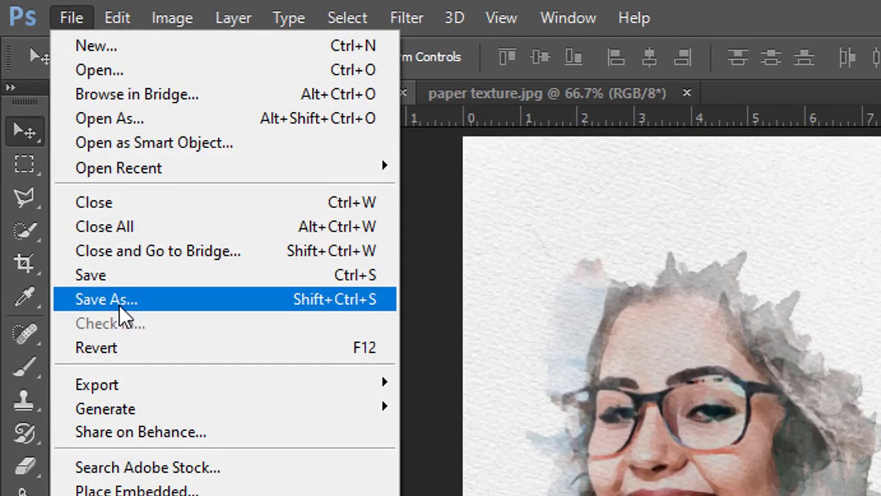
{"action": "left_click", "coordinate": [122, 304]}
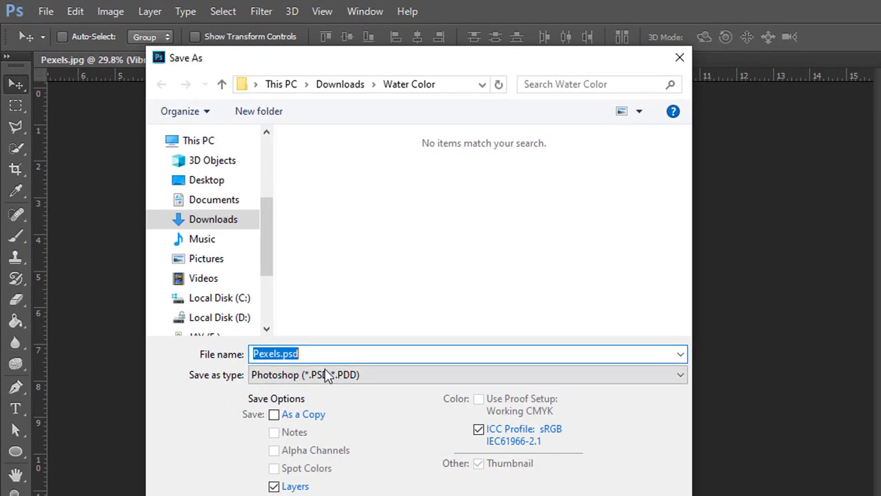
{"action": "left_click", "coordinate": [406, 467]}
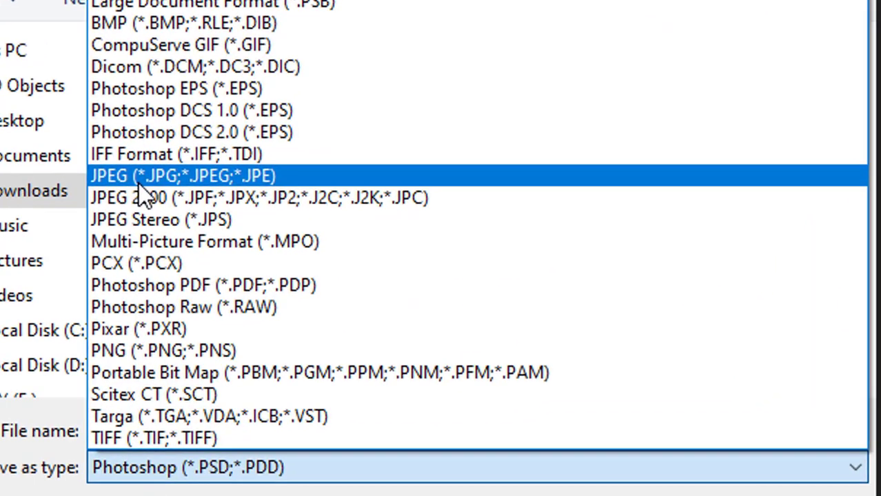
{"action": "left_click", "coordinate": [220, 177]}
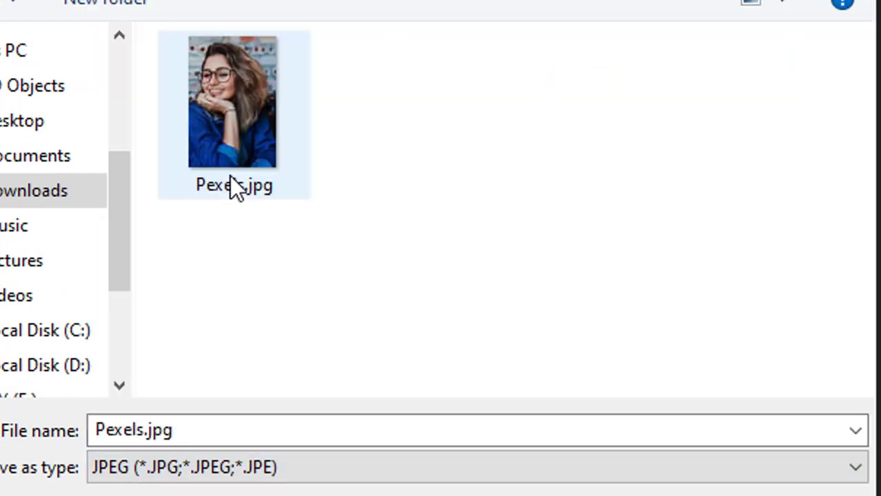
{"action": "left_click", "coordinate": [242, 425]}
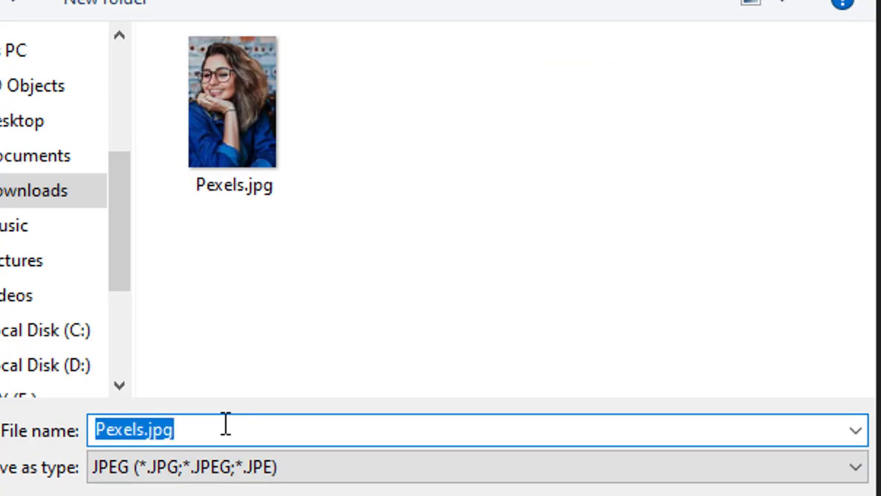
{"action": "type", "text": "New"}
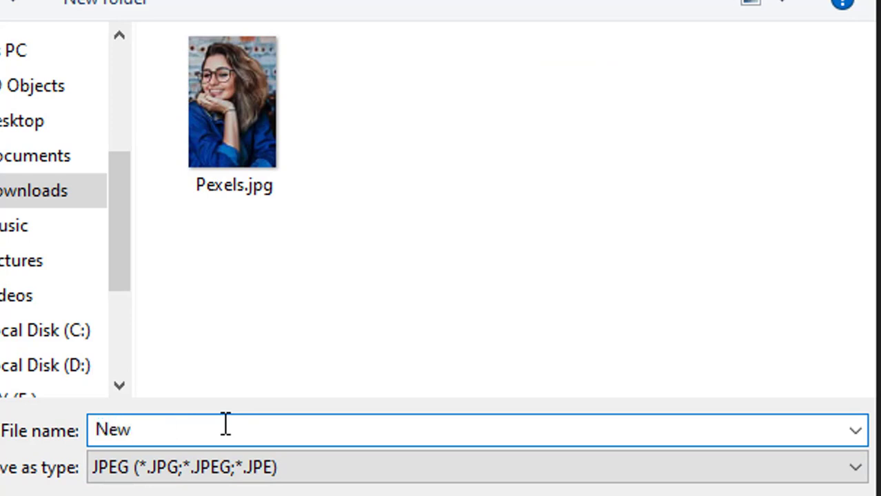
{"action": "type", "text": "_Ima"}
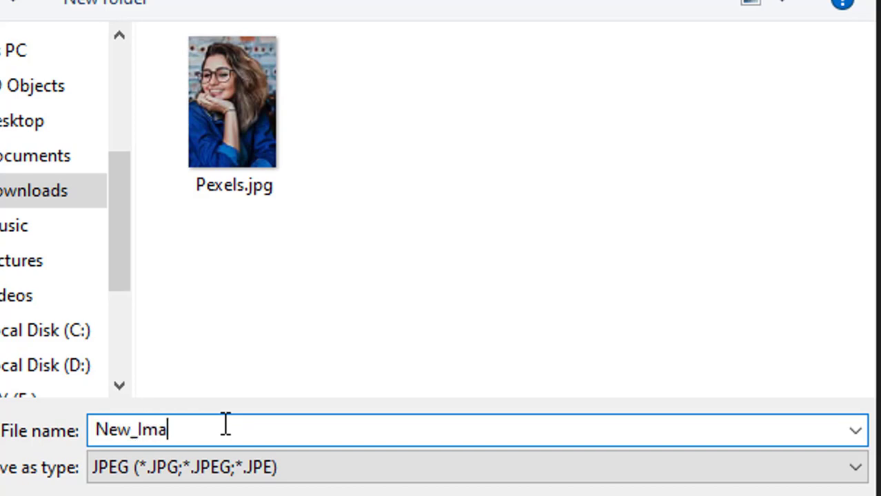
{"action": "type", "text": "ge"}
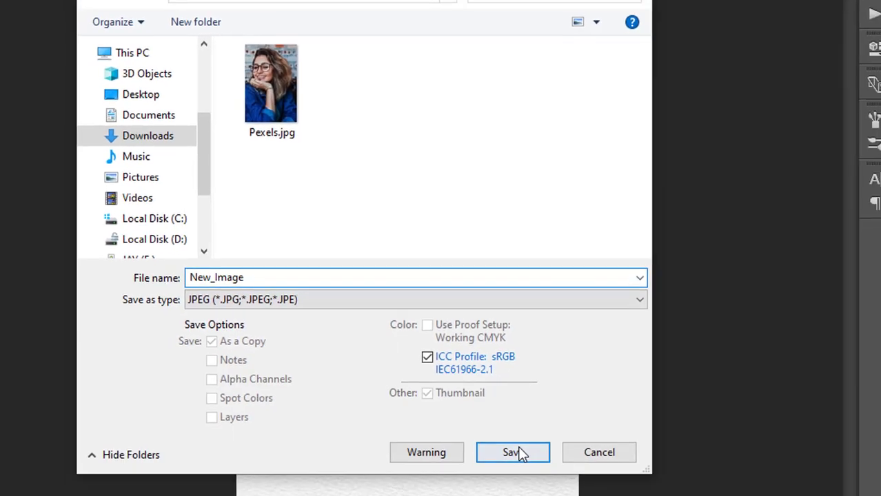
{"action": "left_click", "coordinate": [519, 453]}
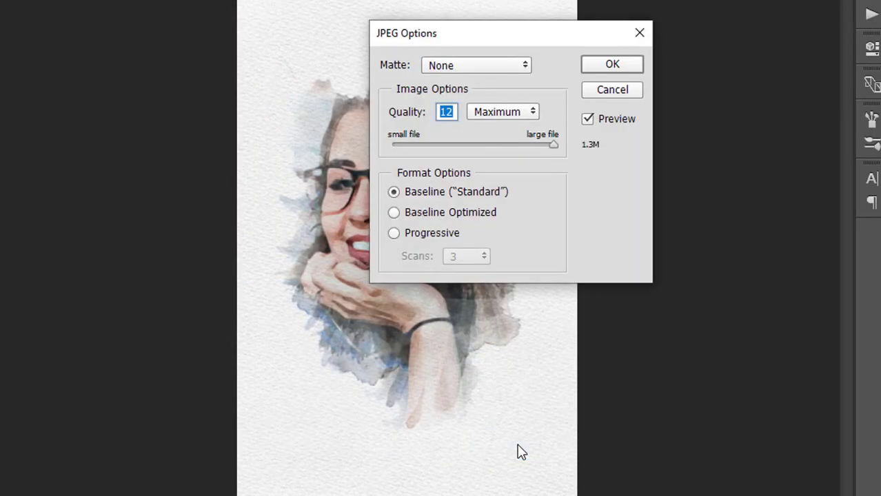
{"action": "left_click", "coordinate": [627, 66]}
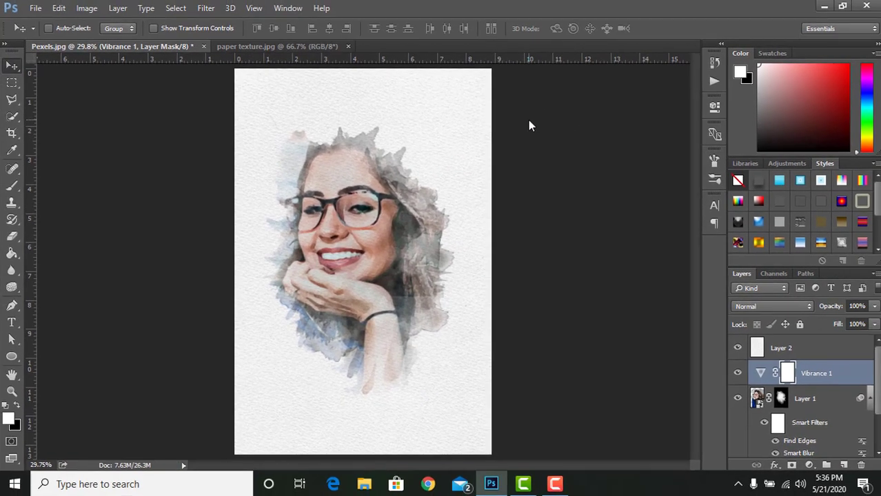